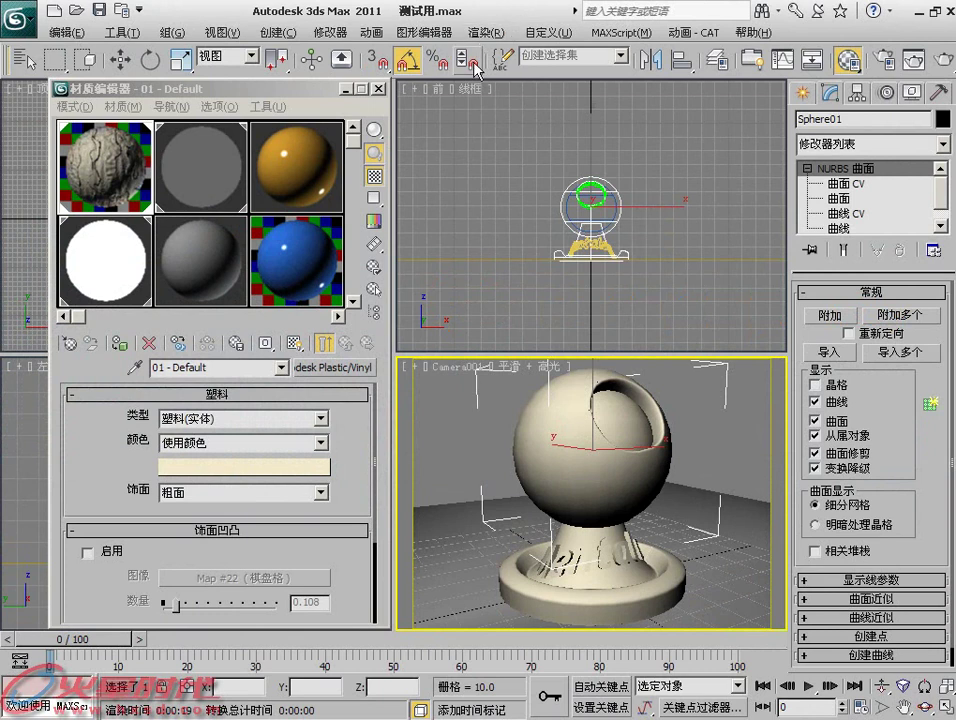
- Open the Material/Map Browser from the Autodesk Plastic/Vinyl material-type button of 01 - Default
left_click(325, 370)
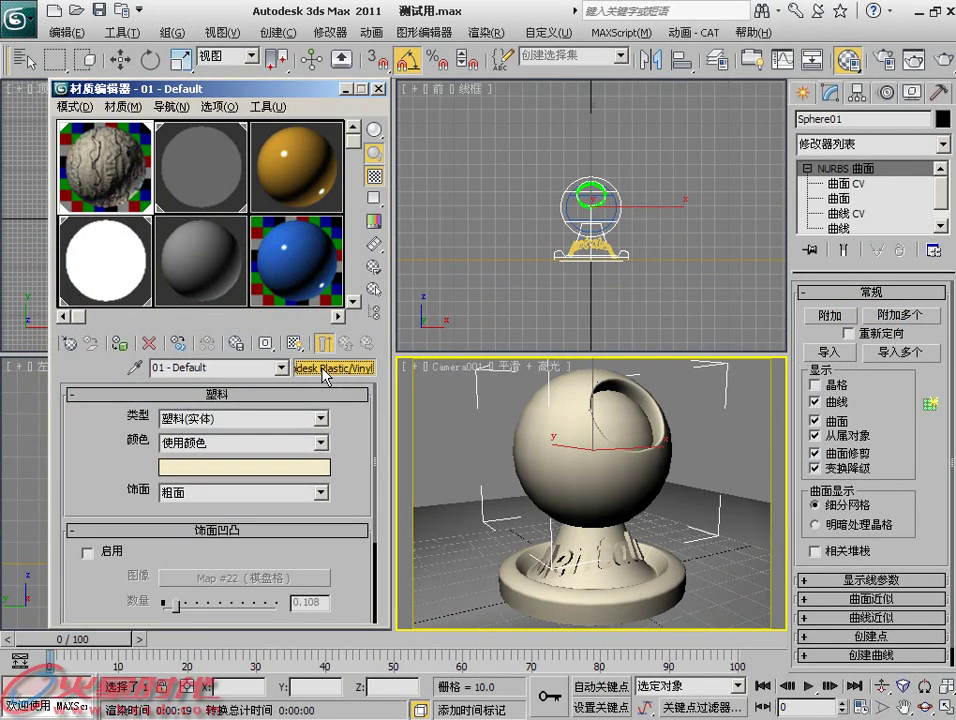
- Replace 01 - Default with the mental ray Autodesk 石料 (Stone) material
left_click_drag(405, 62, 546, 62)
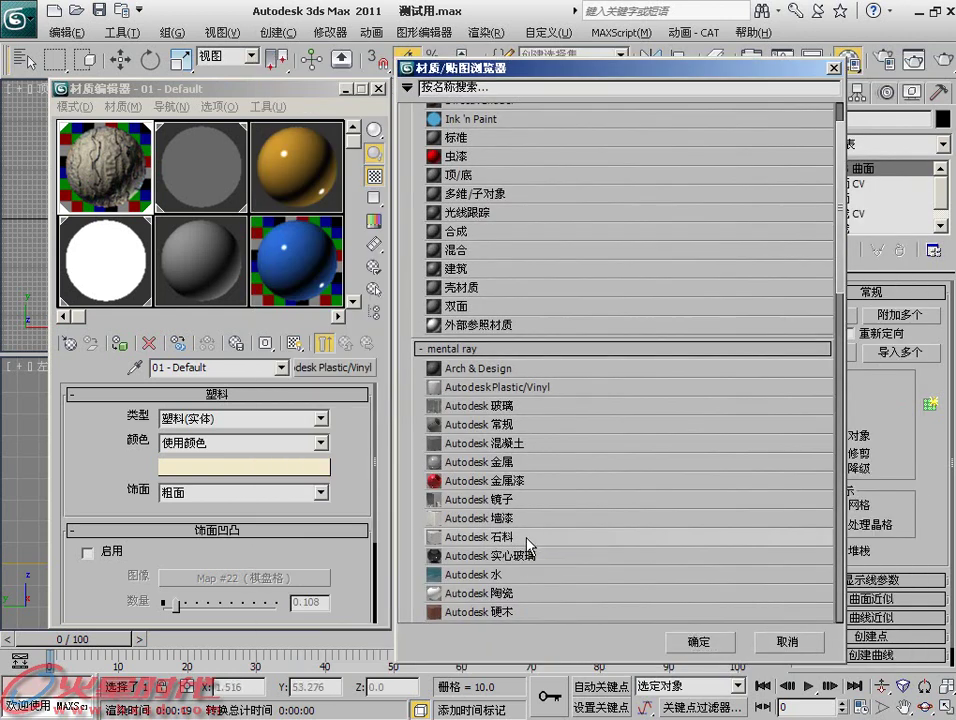
double_click(528, 545)
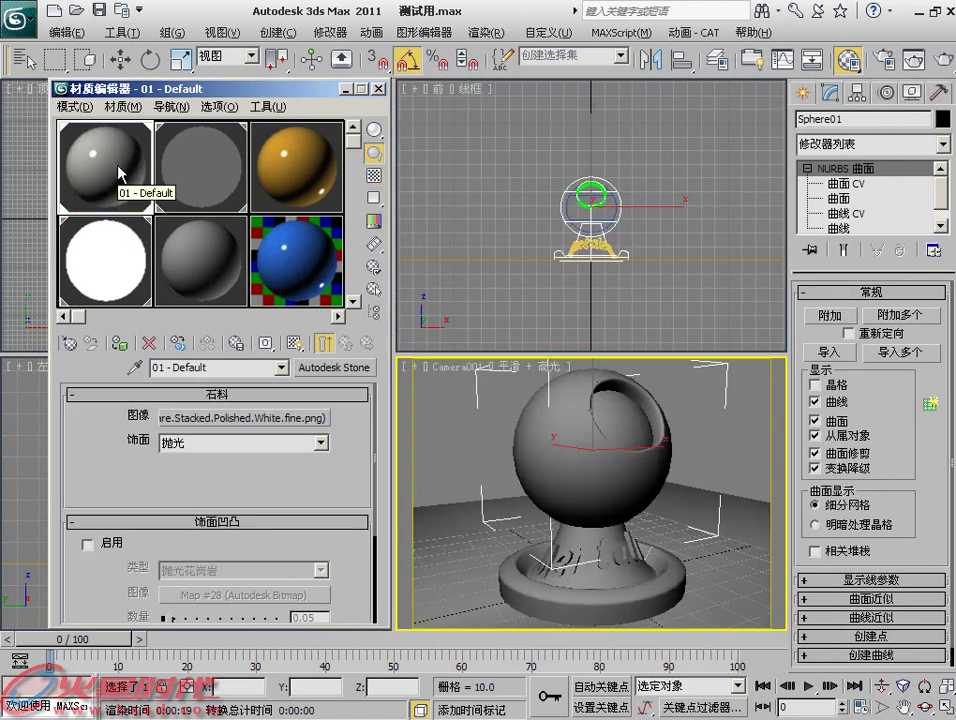
- Load Masonry.Stone.Marble.Square.Stacked.Polished.White.fine.png as the stone image, then return to the stone settings
left_click(316, 418)
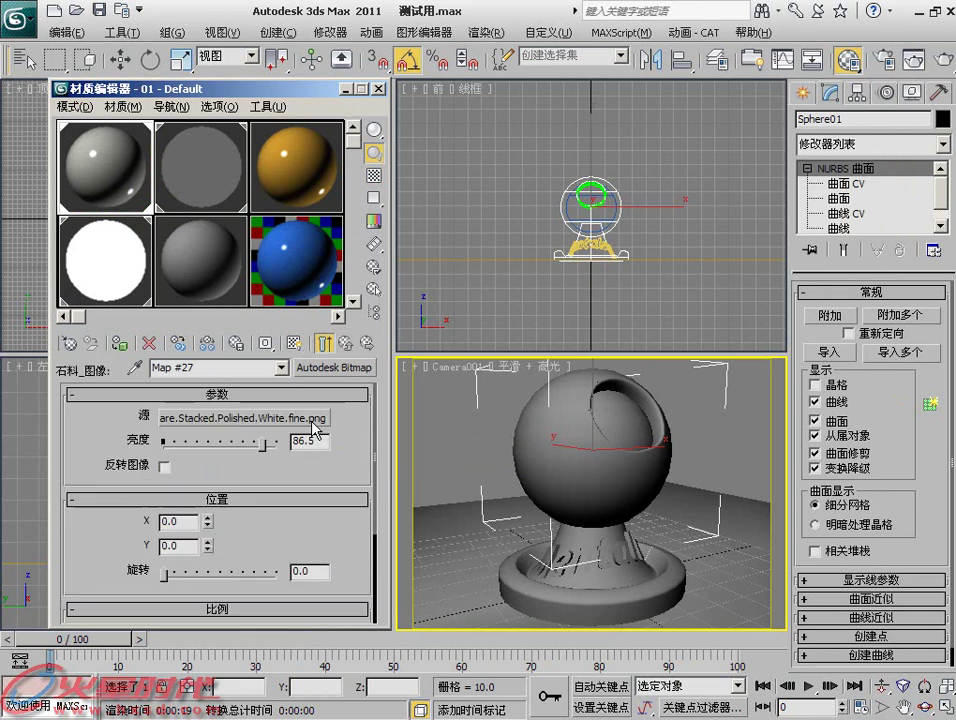
left_click(300, 416)
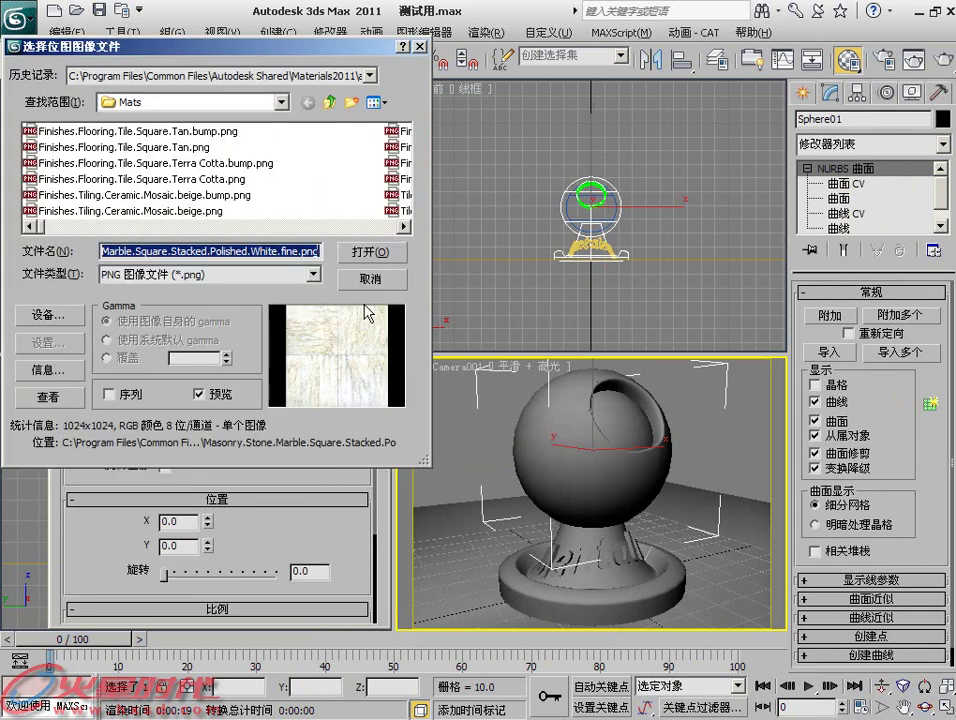
left_click(75, 397)
left_click_drag(665, 218, 298, 231)
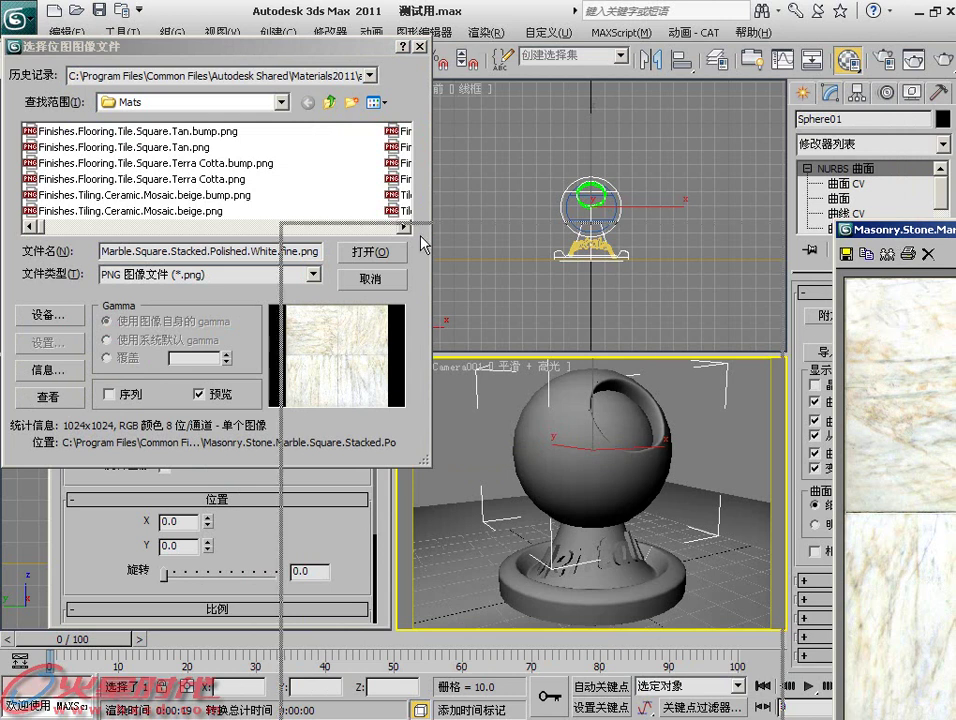
left_click(743, 232)
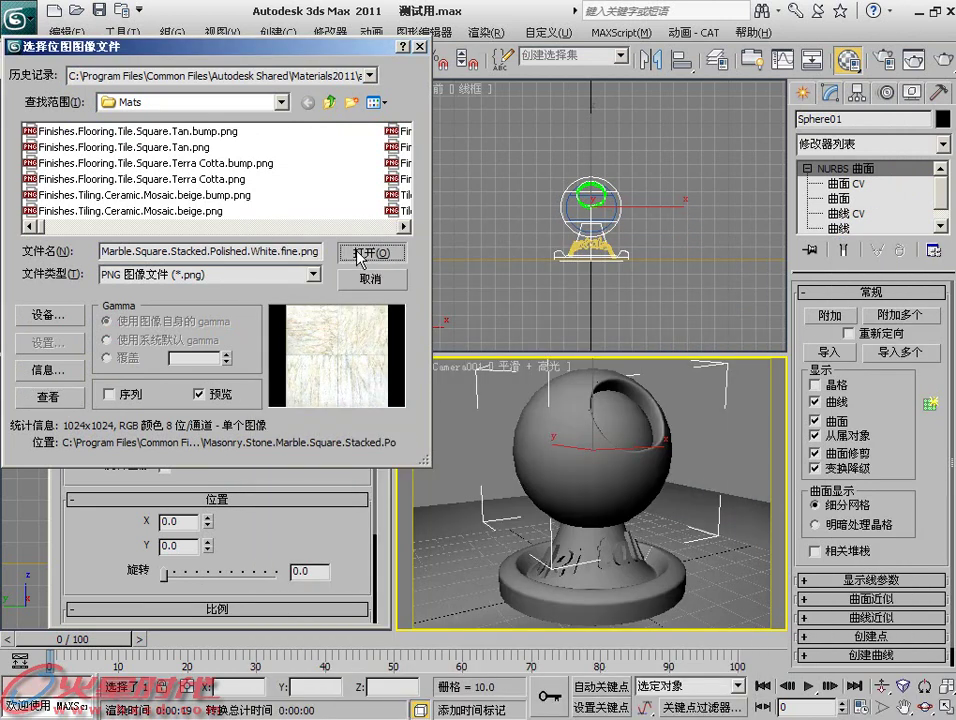
left_click(360, 371)
left_click(349, 343)
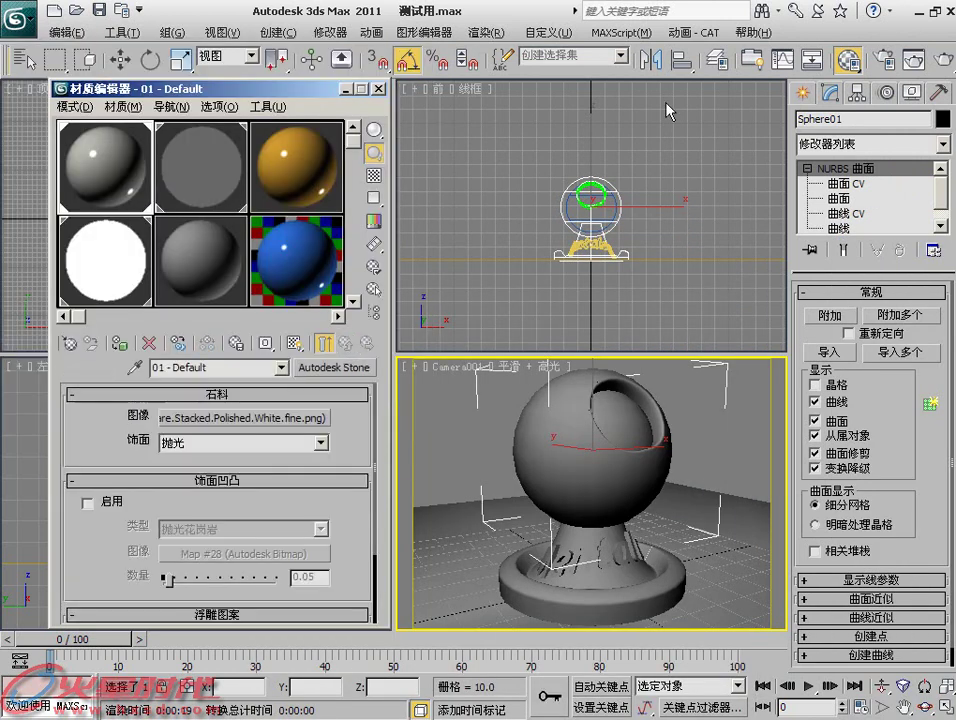
- Test-render the marble stone, then switch its finish from 有光泽 to 粗面
left_click(943, 62)
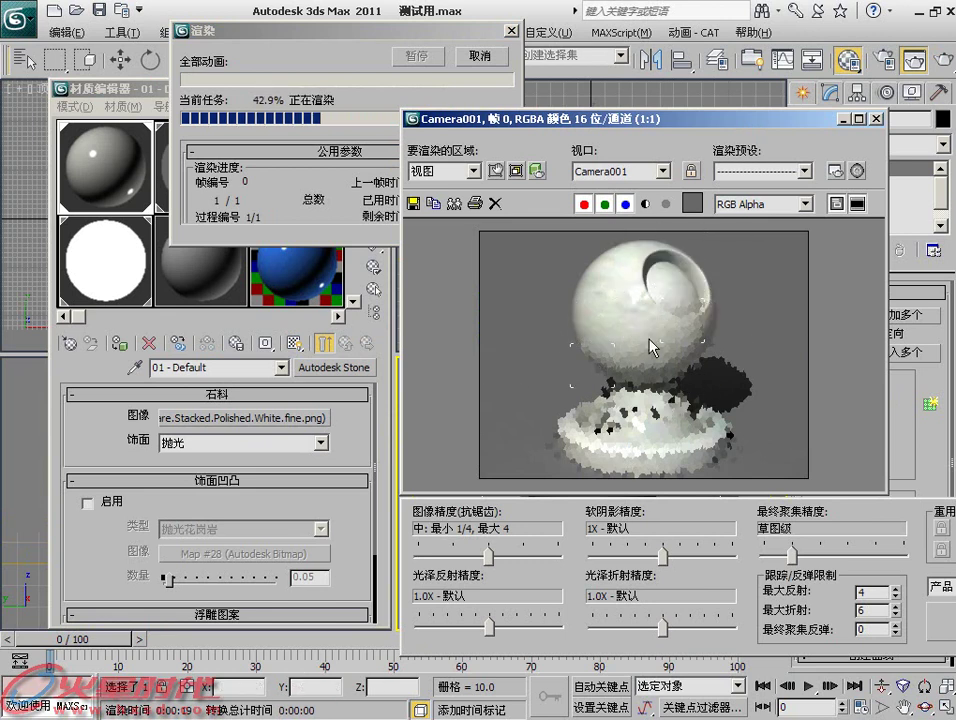
left_click(481, 57)
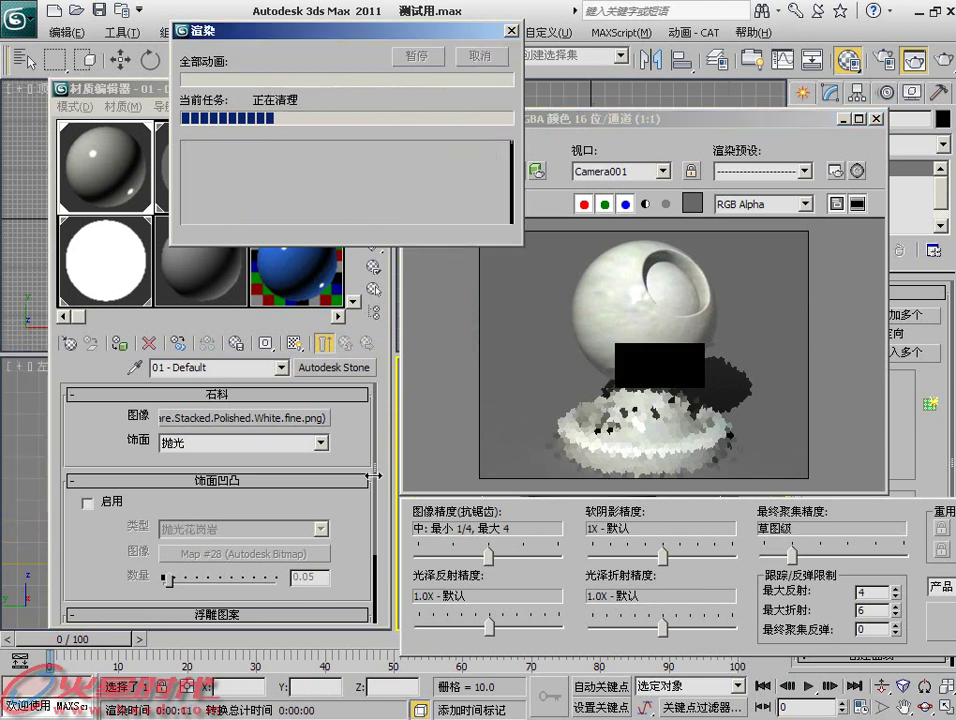
left_click(320, 443)
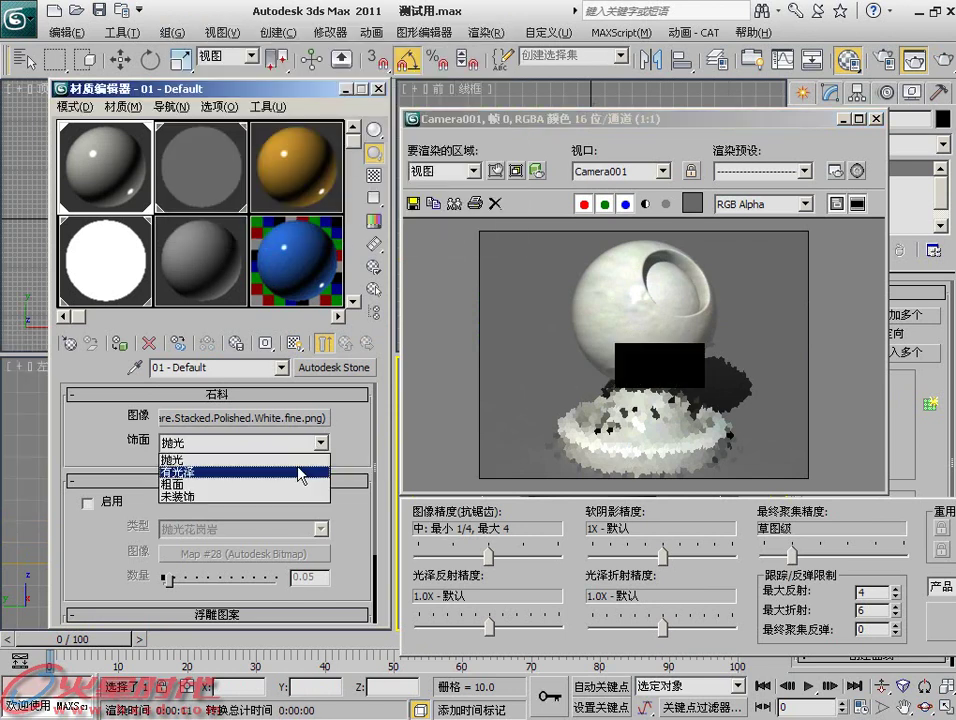
left_click(300, 472)
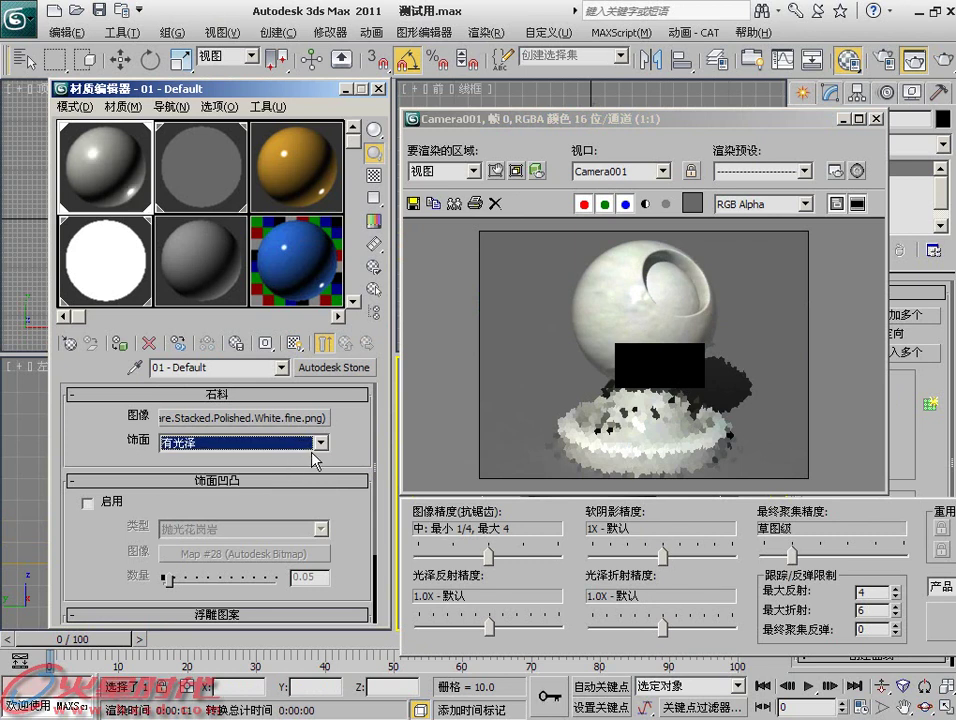
left_click(320, 443)
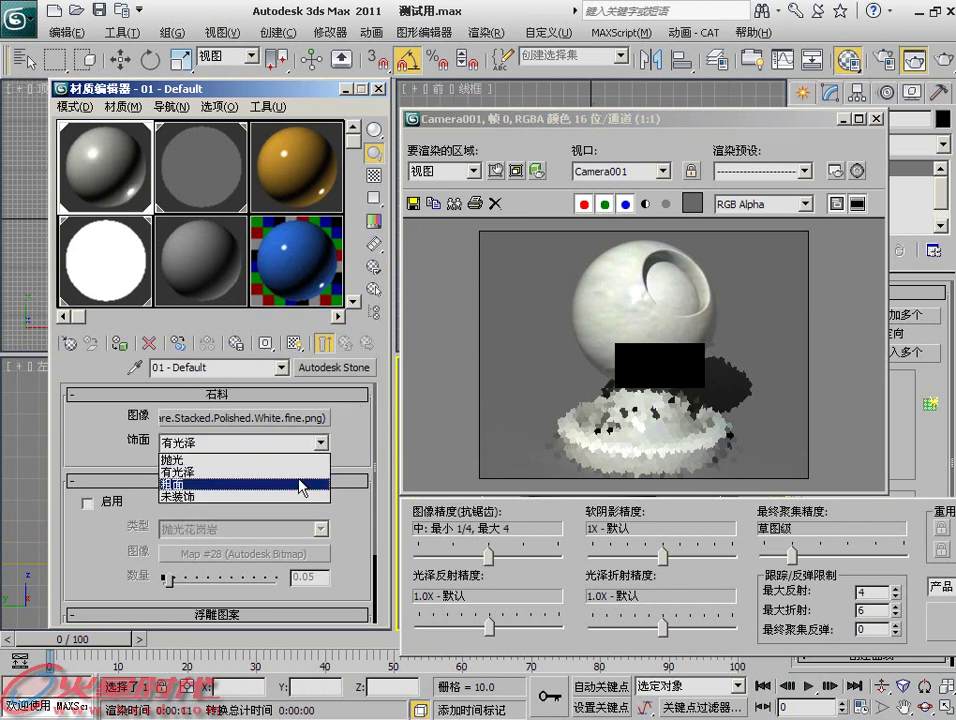
left_click(303, 481)
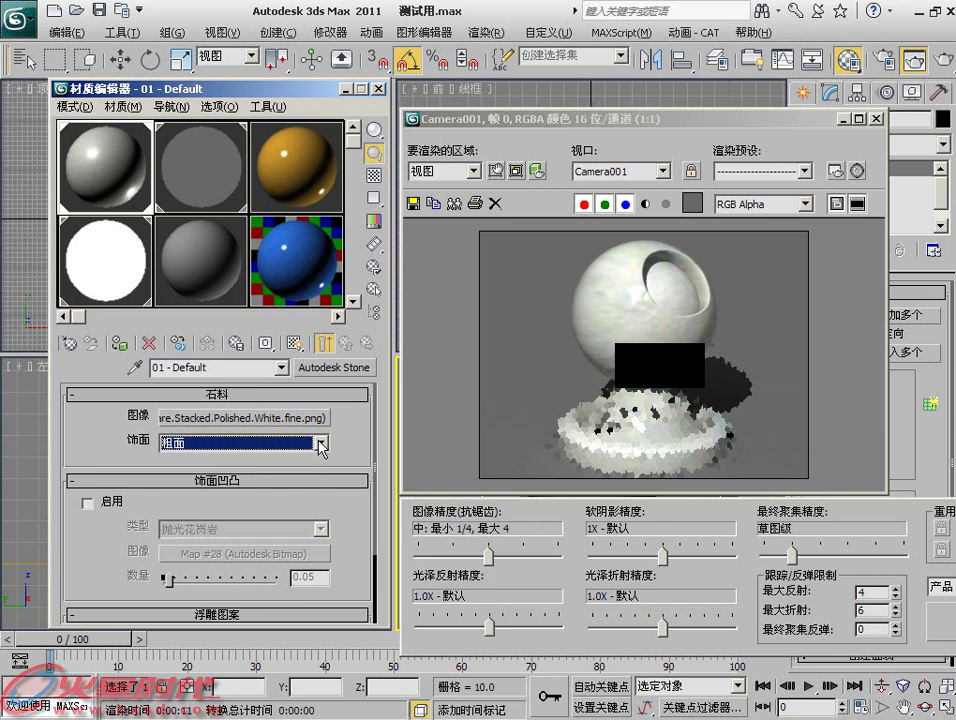
- Render the sphere with the 粗面 finish, then change the finish to 未装饰
left_click(321, 446)
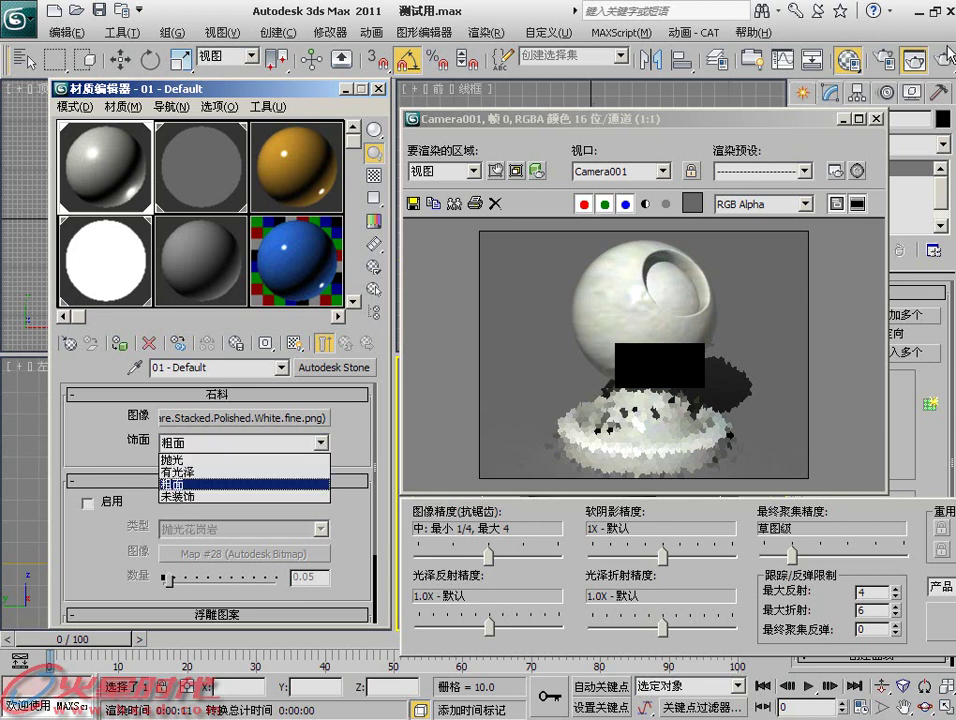
left_click(243, 484)
key("shift+q")
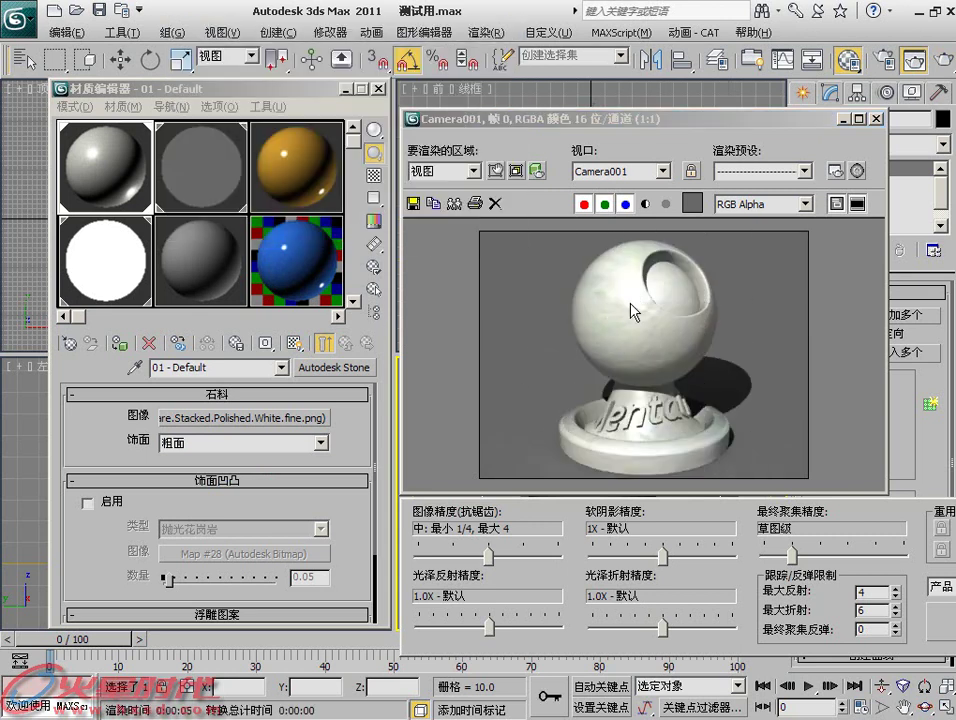
left_click(320, 442)
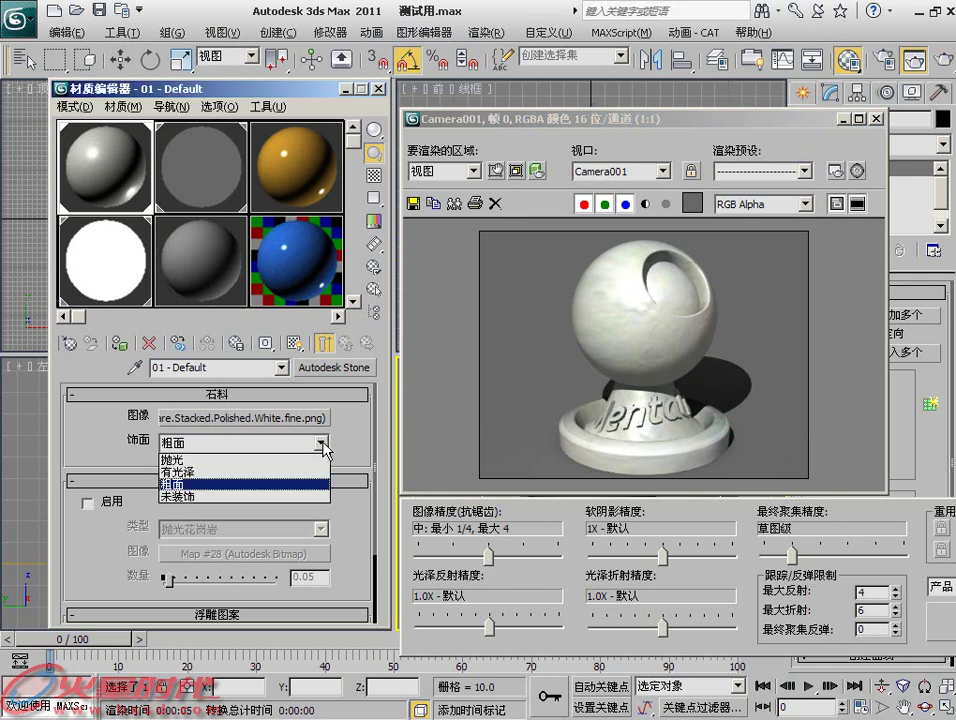
left_click(293, 497)
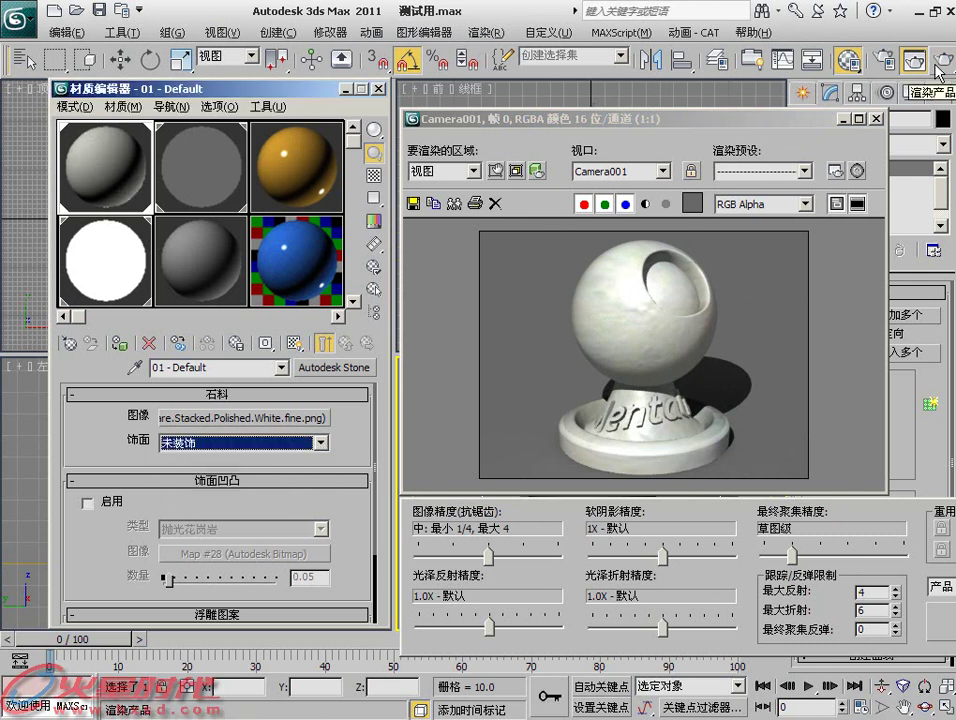
- Render the 未装饰 finish, then enable finish bump with 抛光 finish and 抛光花岗岩 bump type
left_click(936, 63)
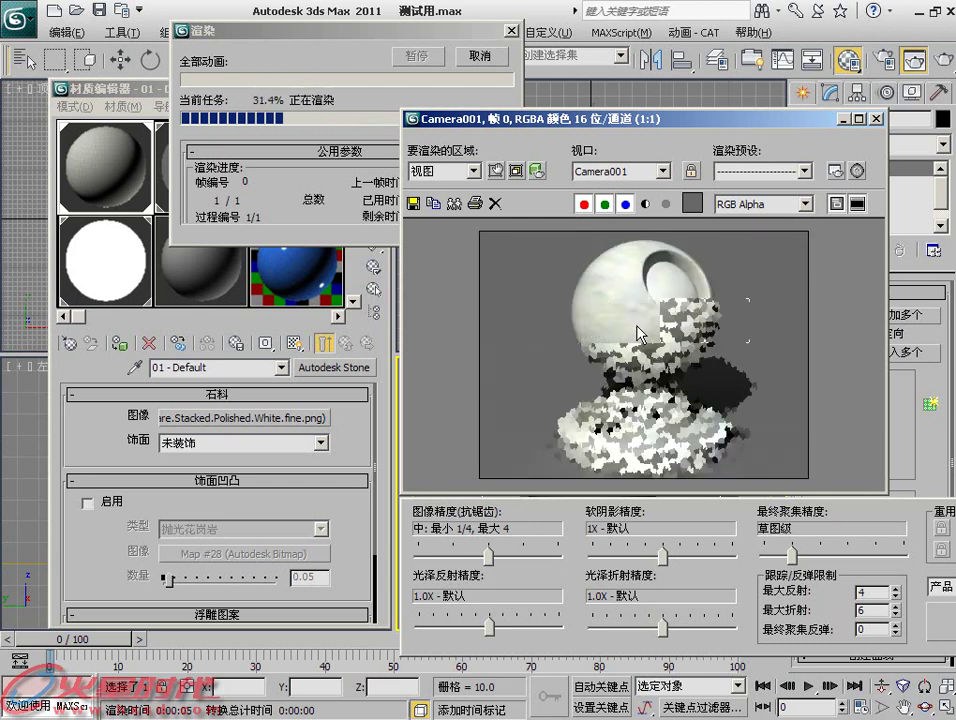
left_click(489, 57)
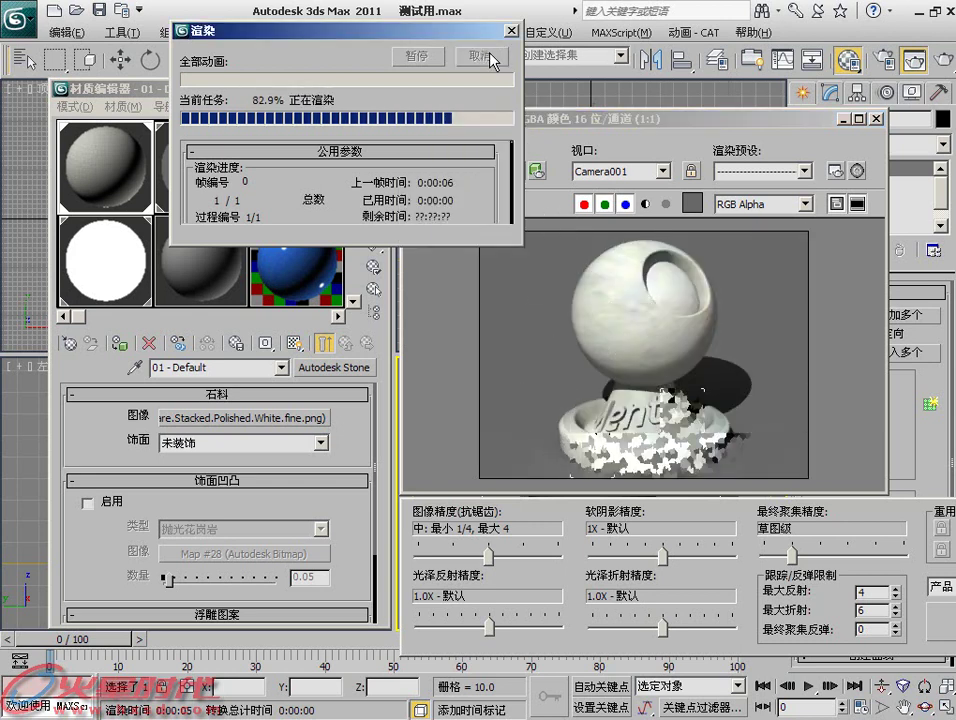
left_click(87, 503)
left_click(321, 443)
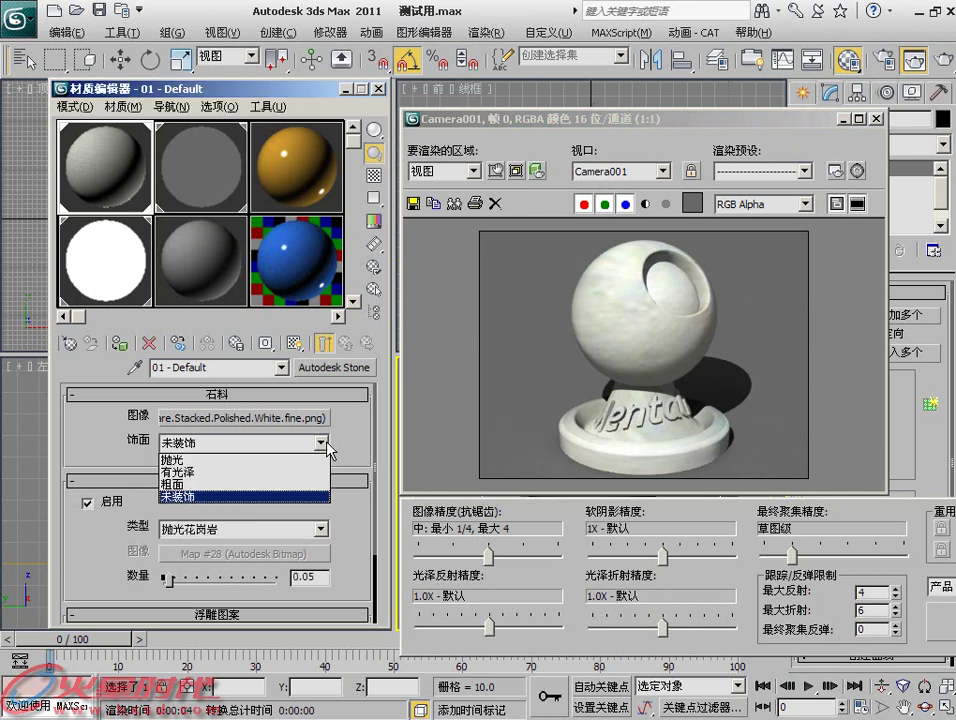
left_click(300, 459)
left_click(321, 529)
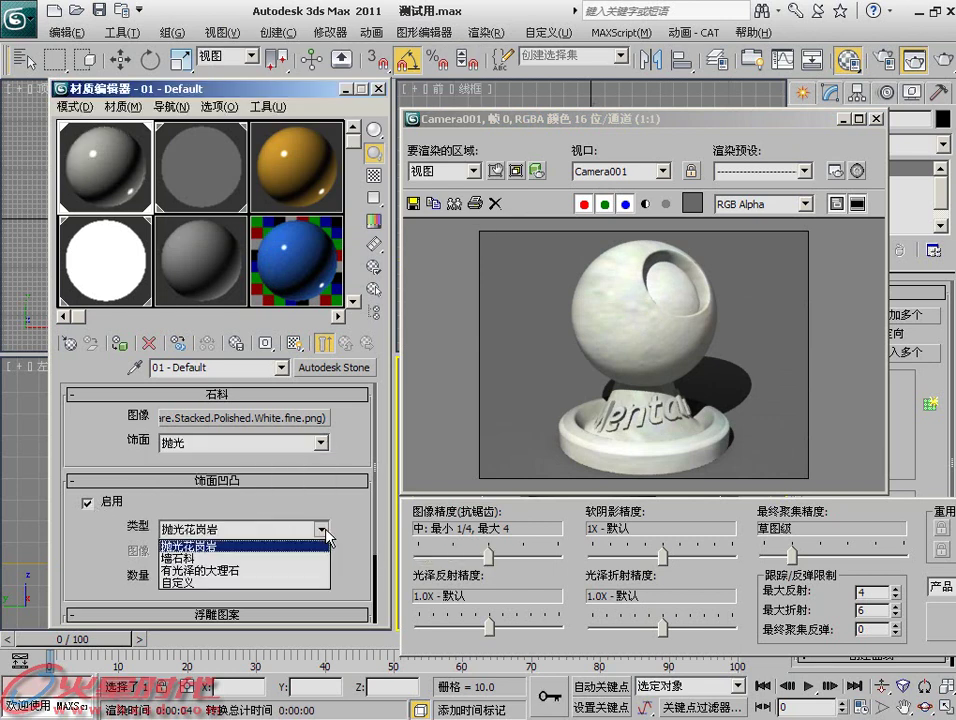
left_click(326, 535)
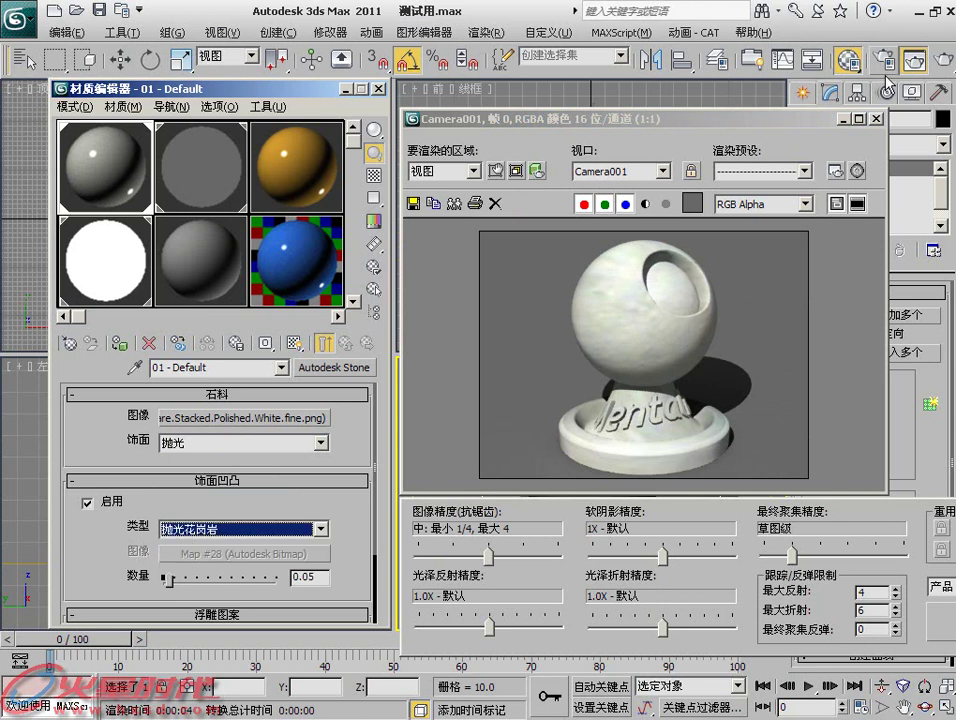
- Render the 抛光花岗岩 bump, then switch the finish bump type to 墙石料
key("F9")
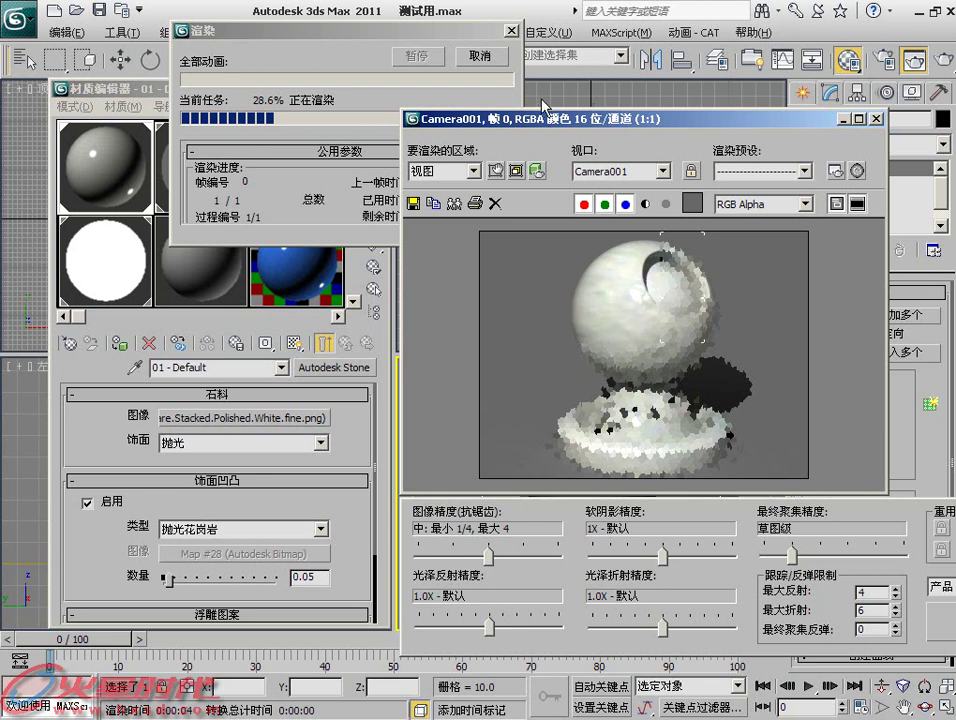
left_click(482, 58)
left_click(321, 529)
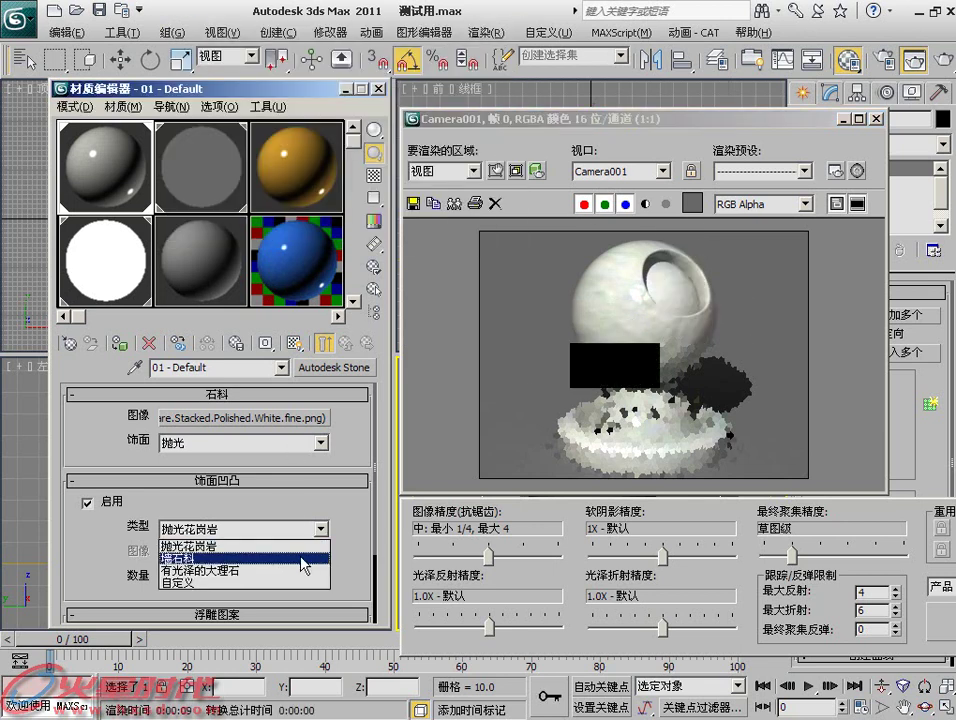
left_click(240, 558)
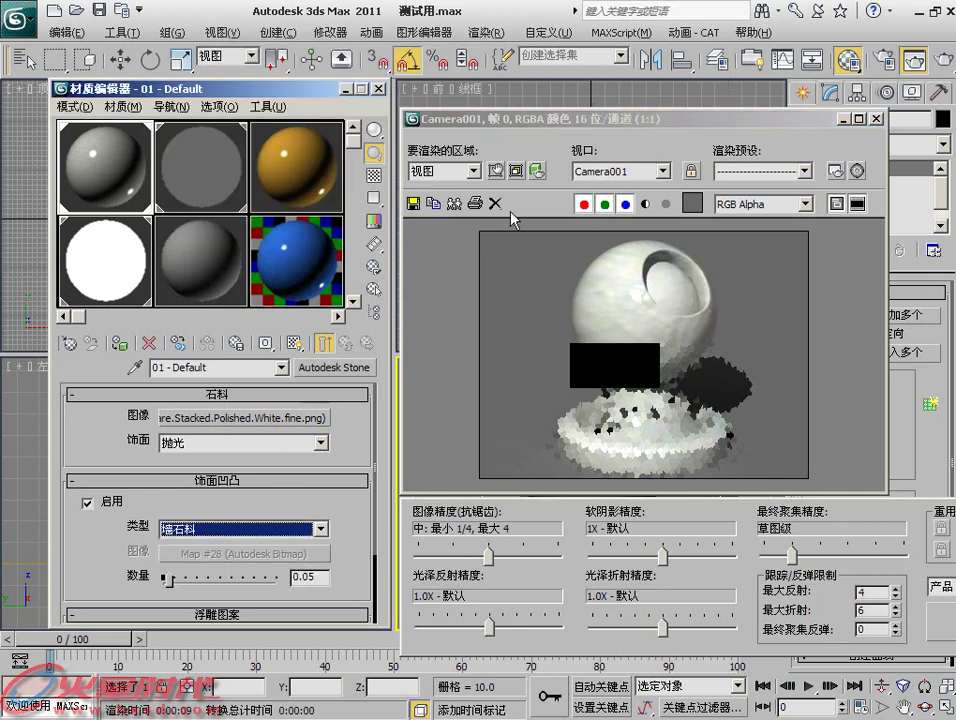
- Clone the granite render for comparison, re-render with 墙石料, then close the cloned frame
left_click(454, 203)
left_click_drag(866, 340, 323, 607)
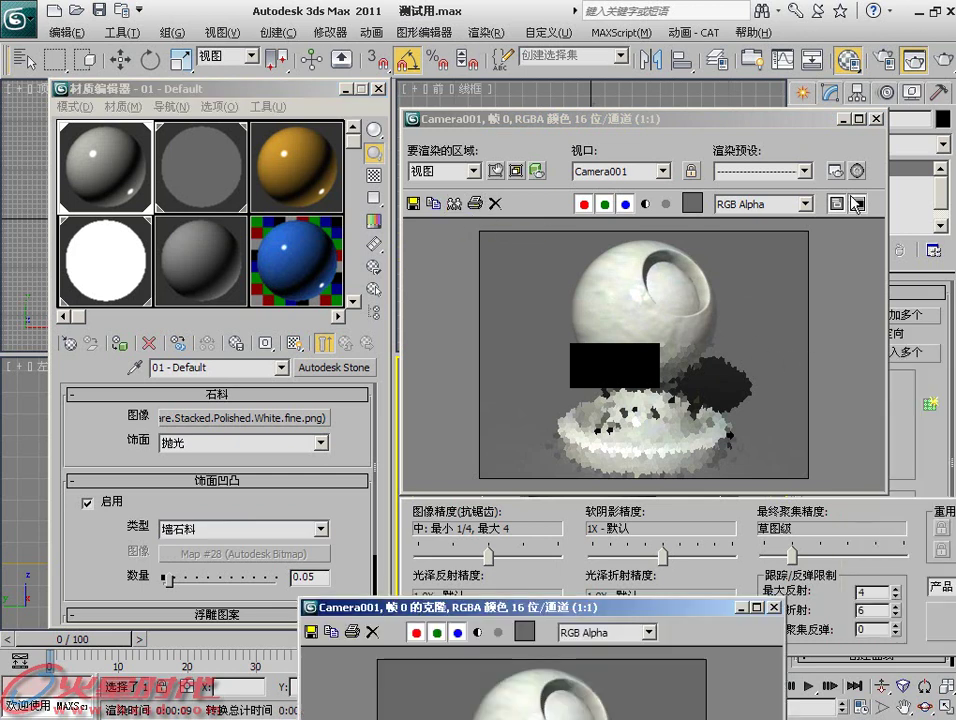
key("shift+q")
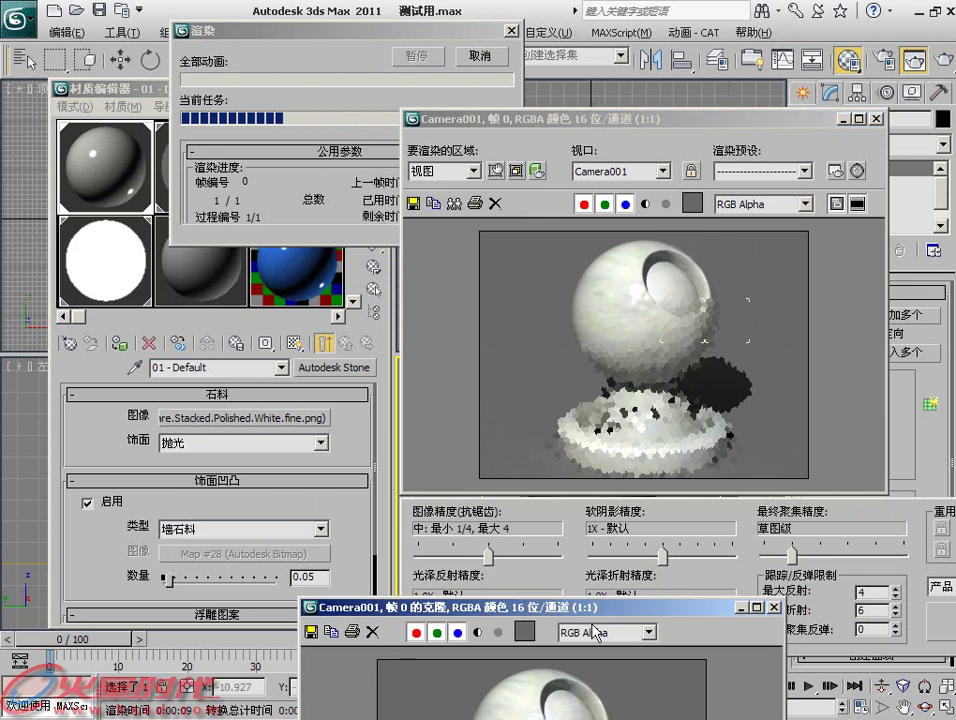
key("Escape")
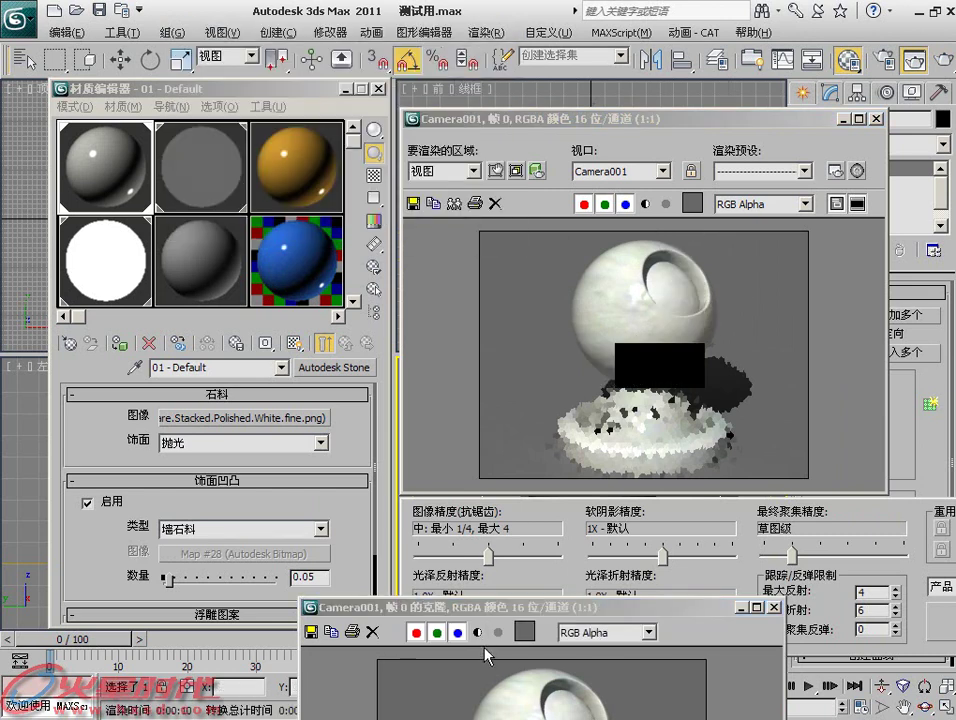
left_click_drag(285, 187, 286, 188)
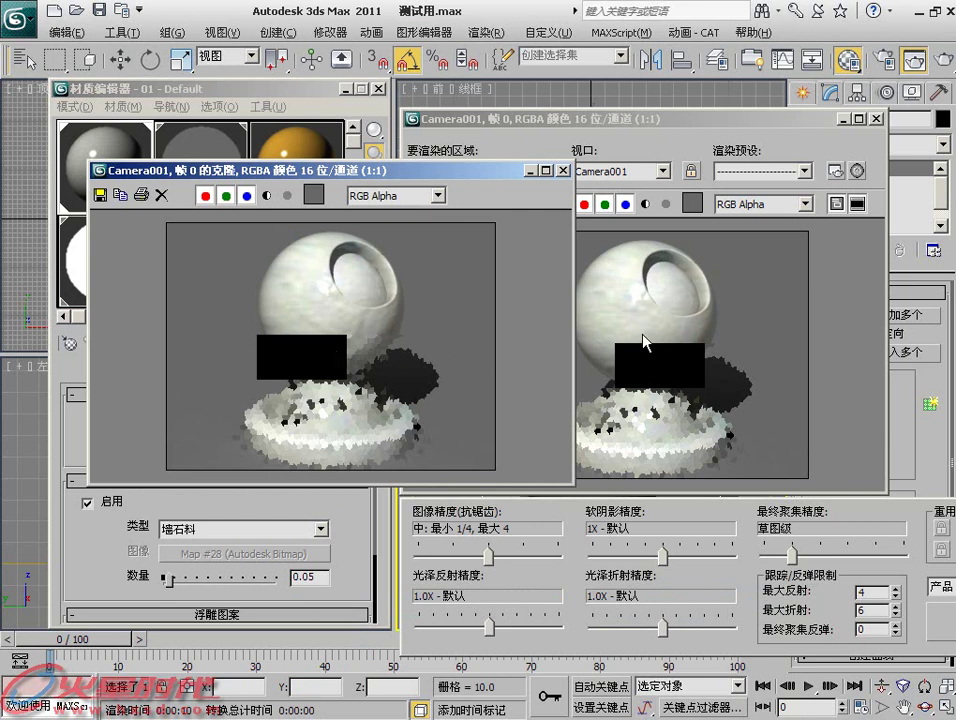
left_click(562, 171)
- Use the 有光泽的大理石 bump type at Amount 0.208 and re-render Camera001
left_click(320, 533)
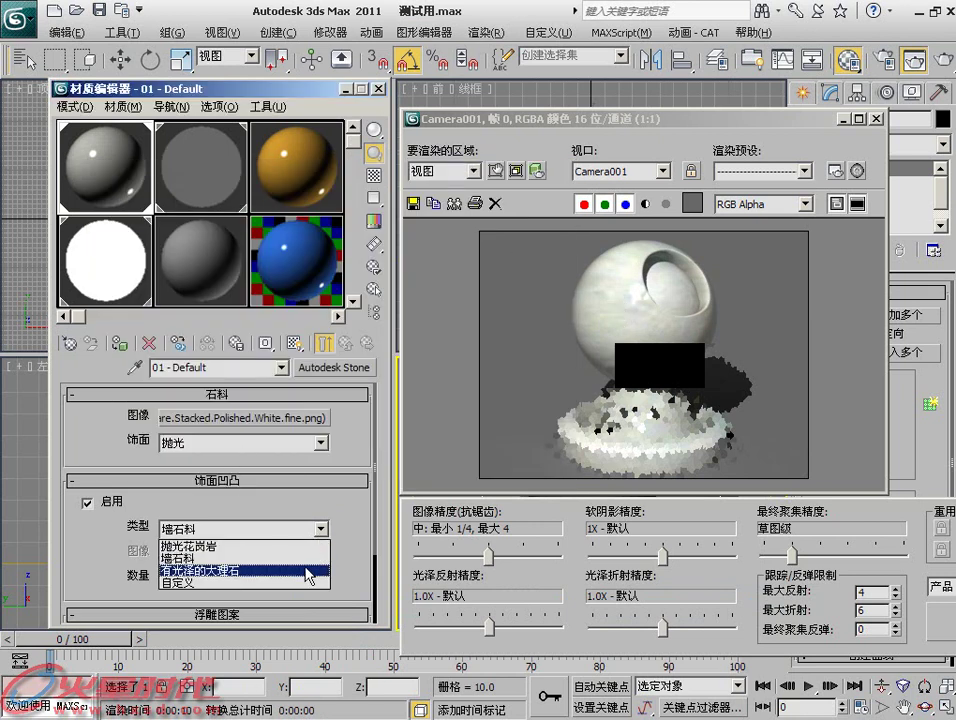
left_click(303, 571)
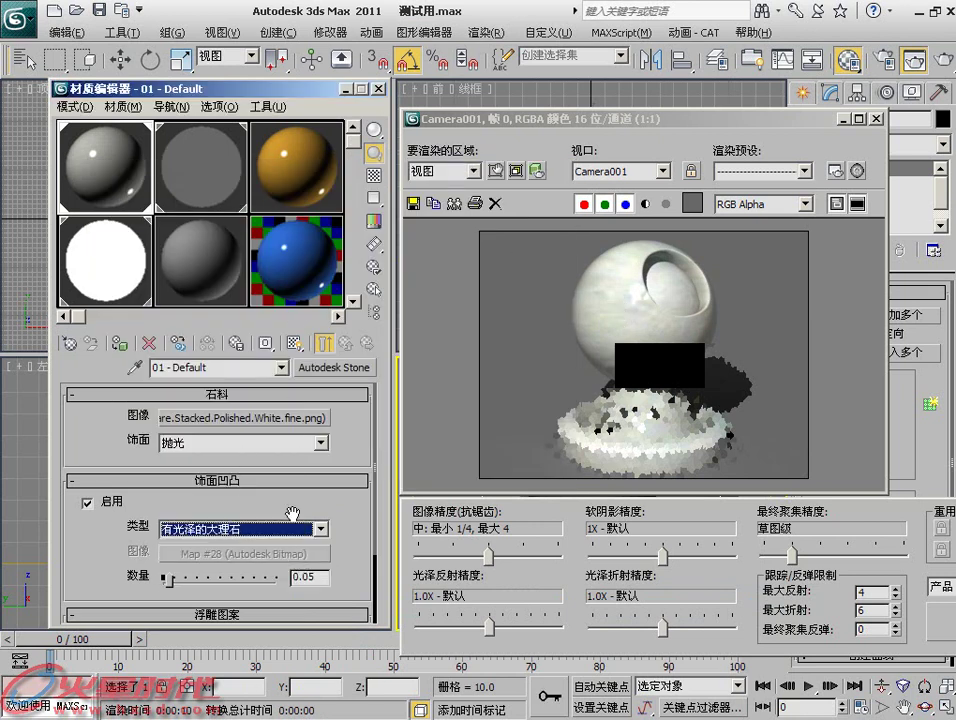
left_click_drag(168, 578, 186, 580)
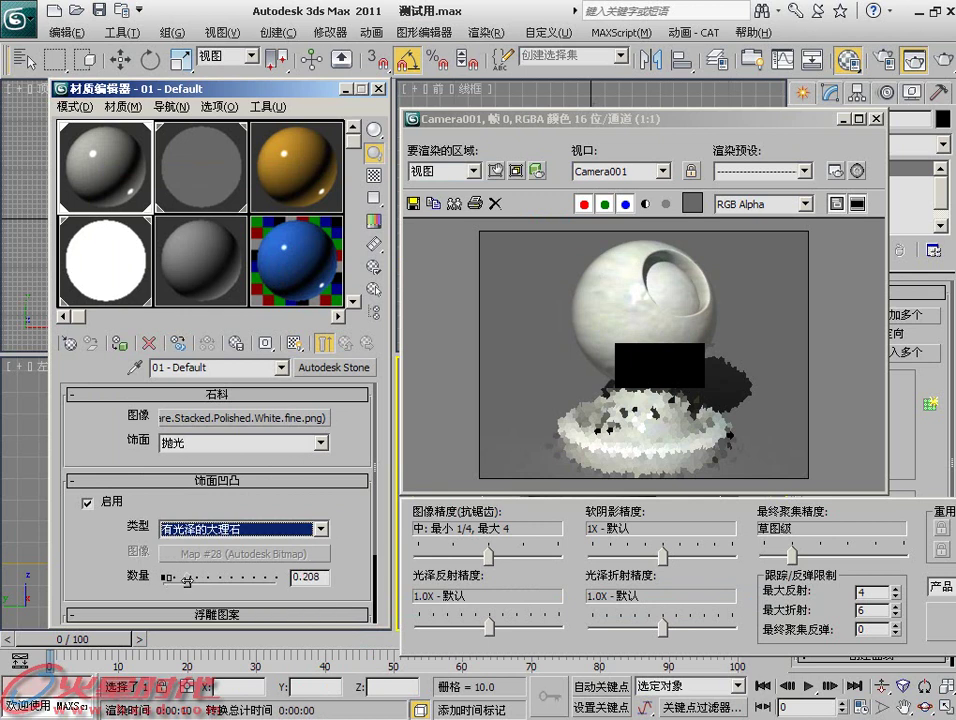
key("shift+q")
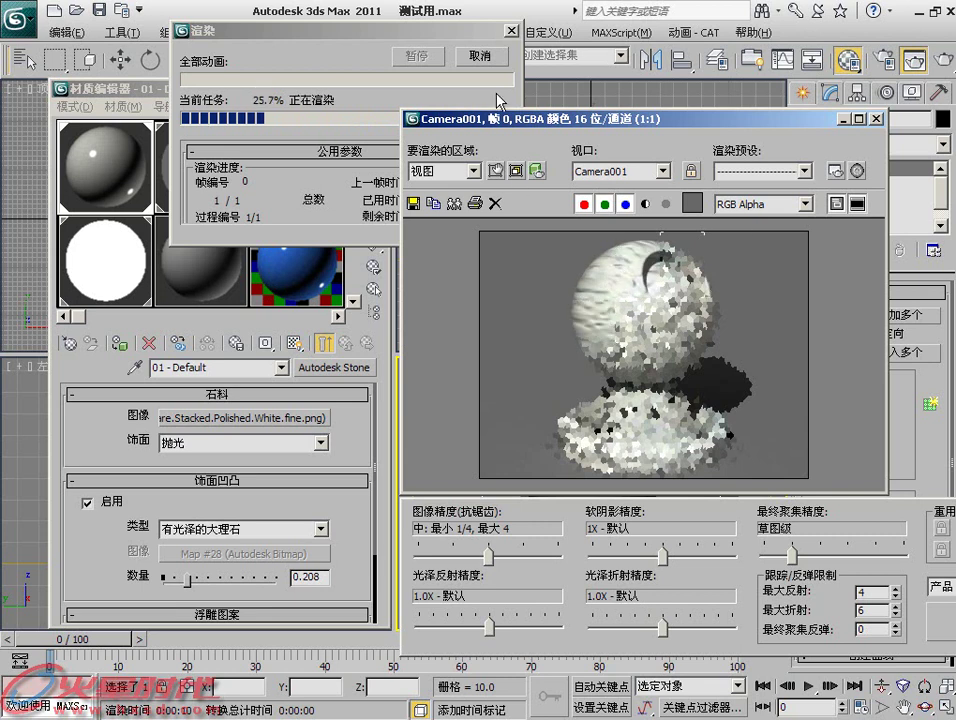
- Cancel the render and set the finish bump type to 自定义, opening its map Map #28
left_click(480, 56)
left_click(320, 528)
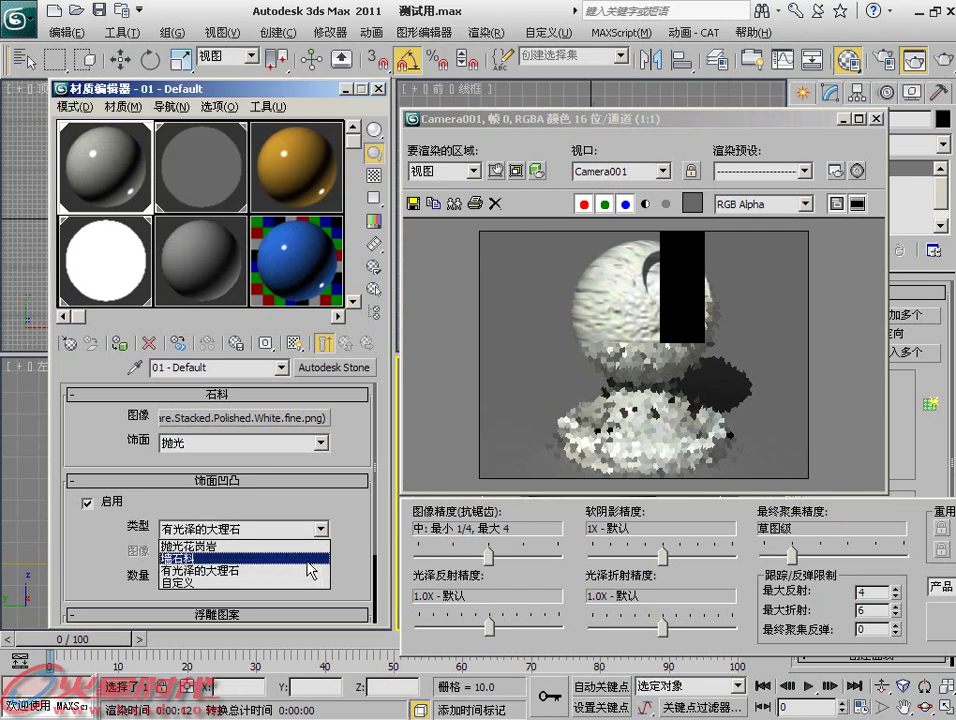
left_click(305, 582)
left_click(250, 553)
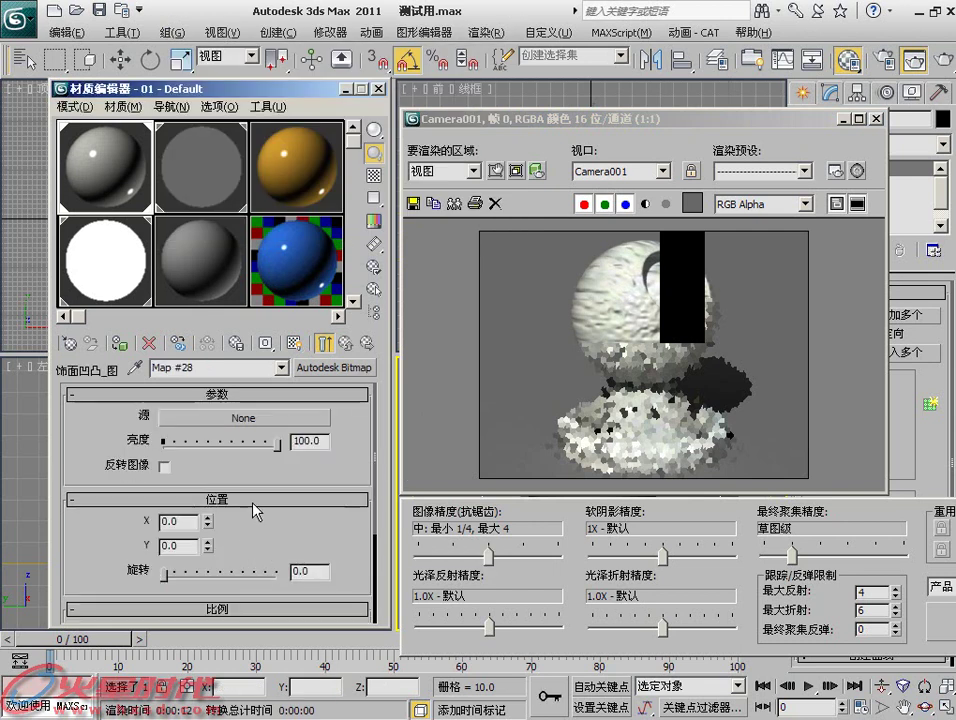
- Replace Map #28's Autodesk Bitmap with a 大理石 (Marble) map and render the sphere
left_click(330, 368)
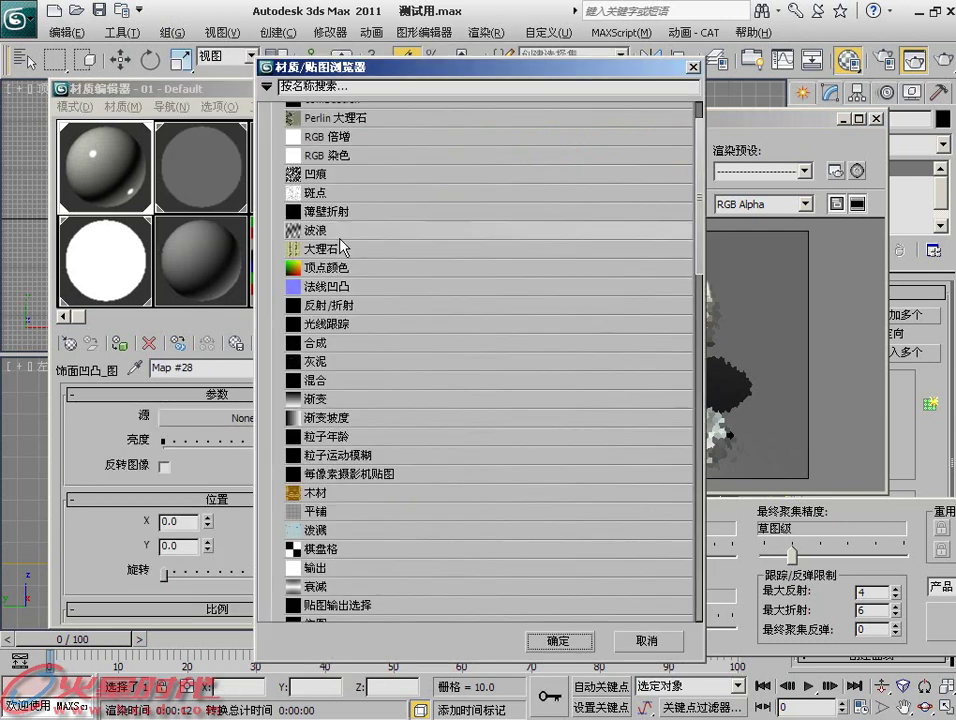
left_click(330, 249)
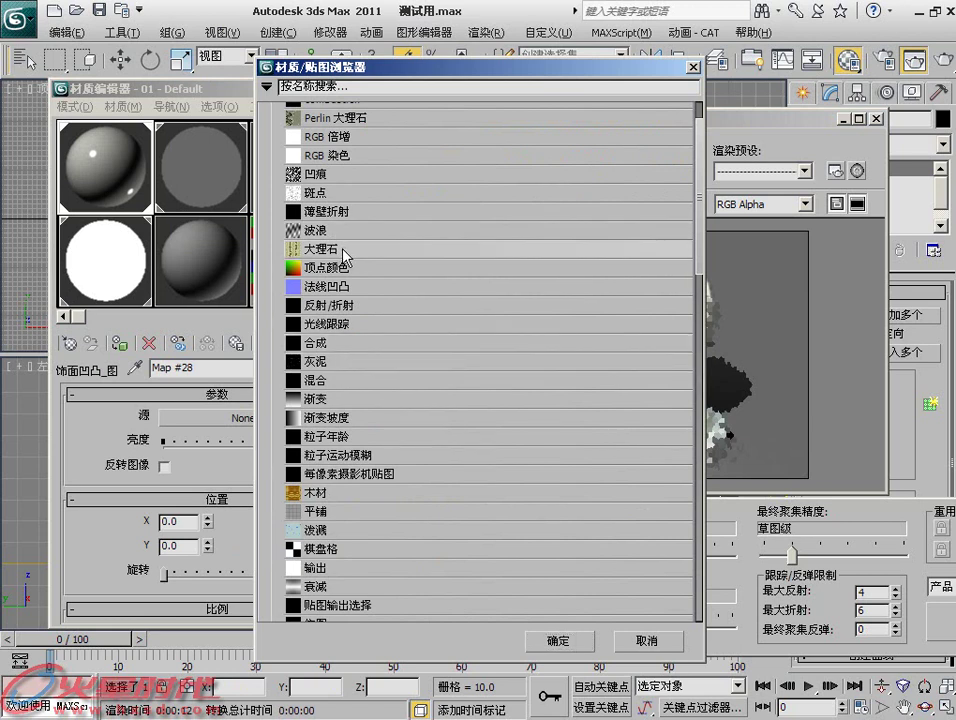
double_click(330, 249)
key("Return")
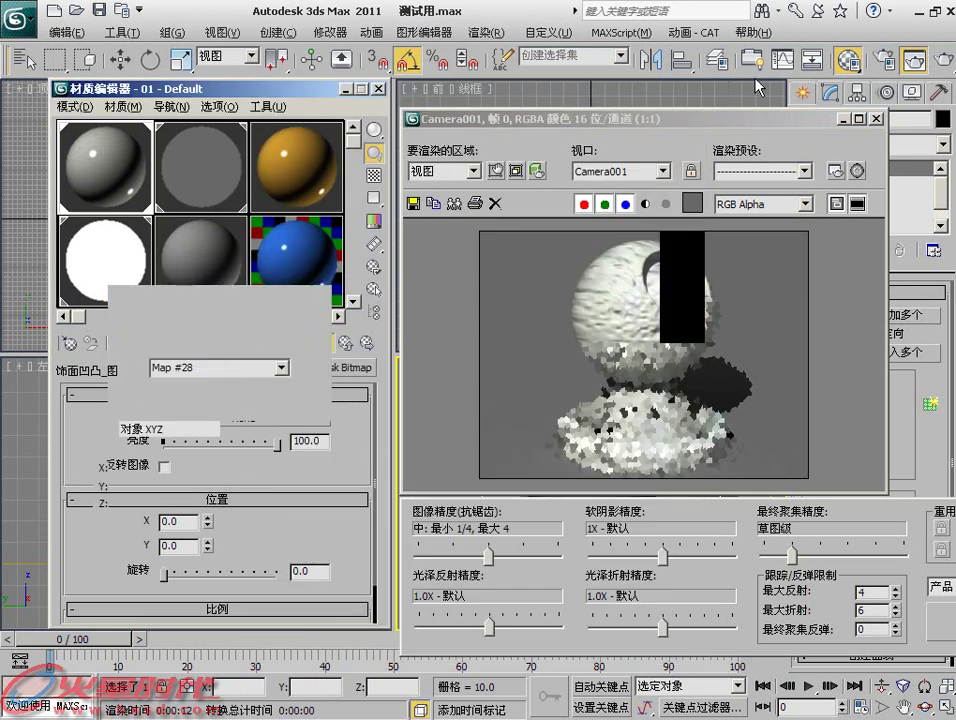
key("F9")
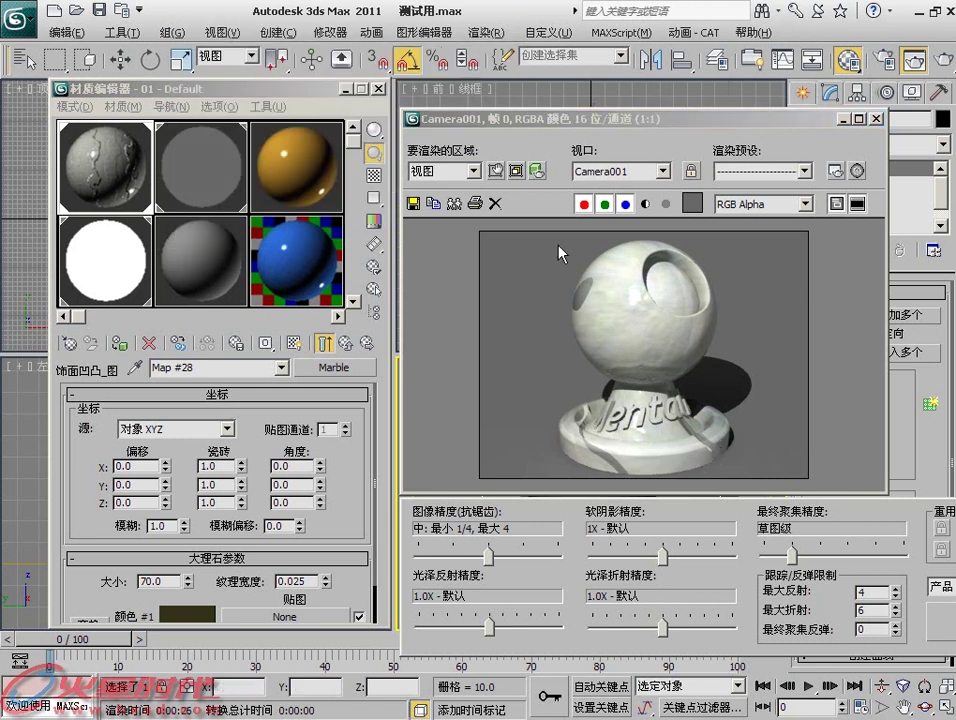
- Back at the stone settings, set the finish bump type to 抛光花岗岩
left_click(347, 343)
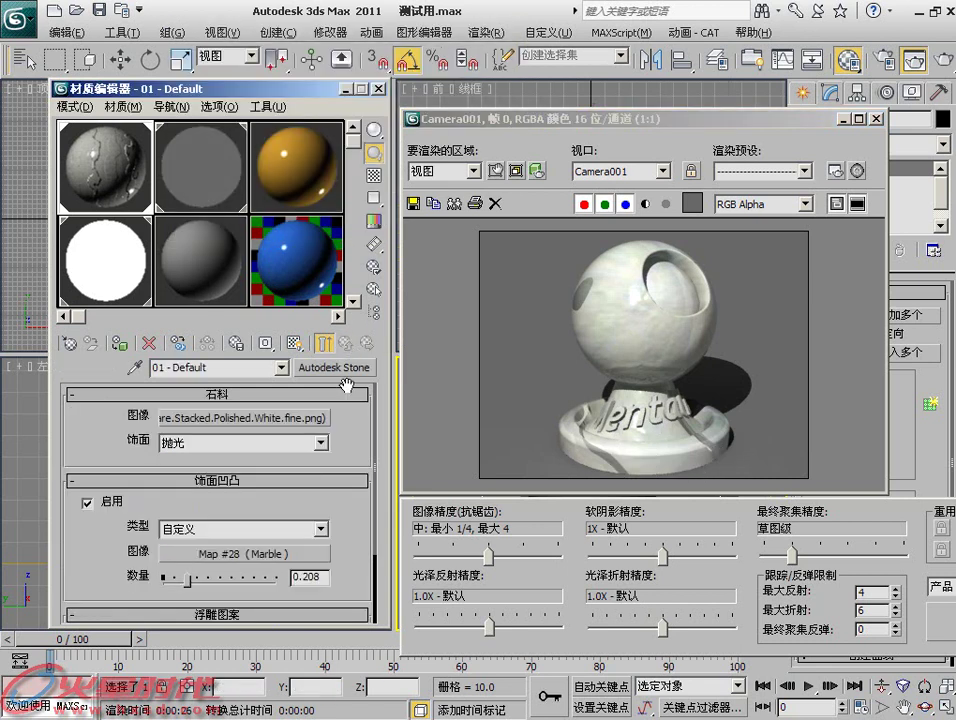
left_click(312, 528)
left_click(305, 549)
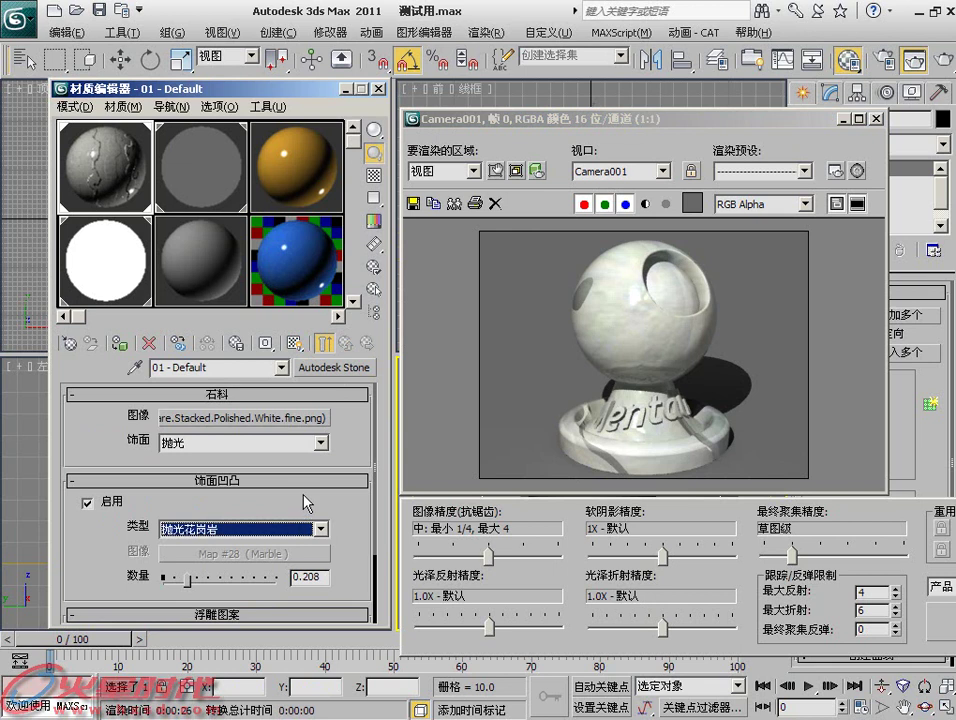
- Load Finishes.Flooring.Tile.Square.Terra Cotta.png as the 浮雕图案 relief map and test-render
scroll(305, 500, "down", 1)
scroll(300, 490, "down", 3)
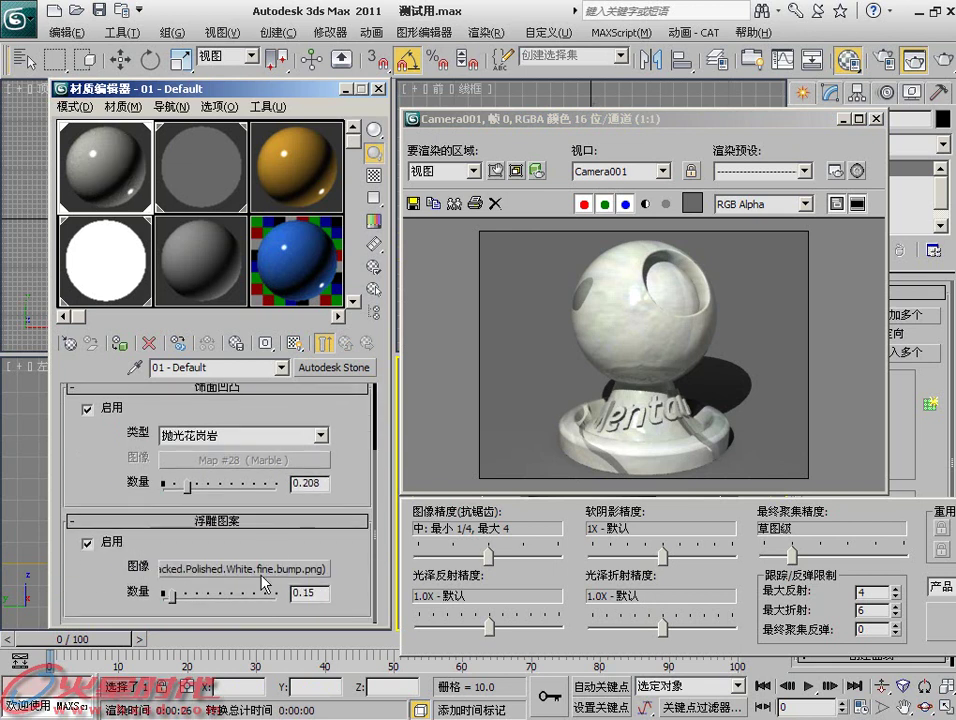
left_click(207, 568)
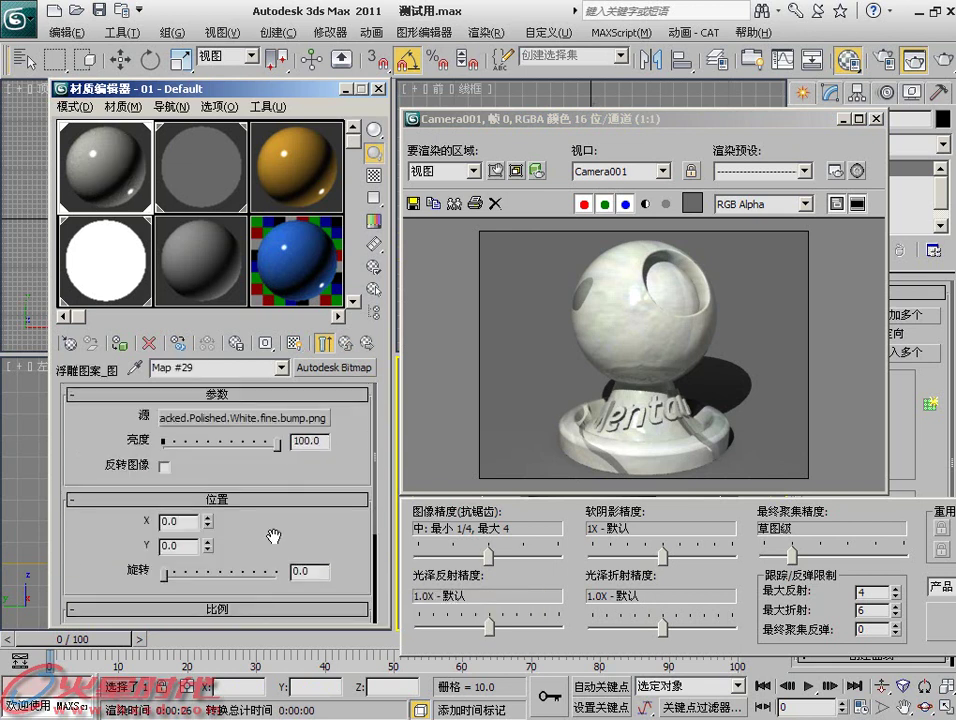
left_click(281, 417)
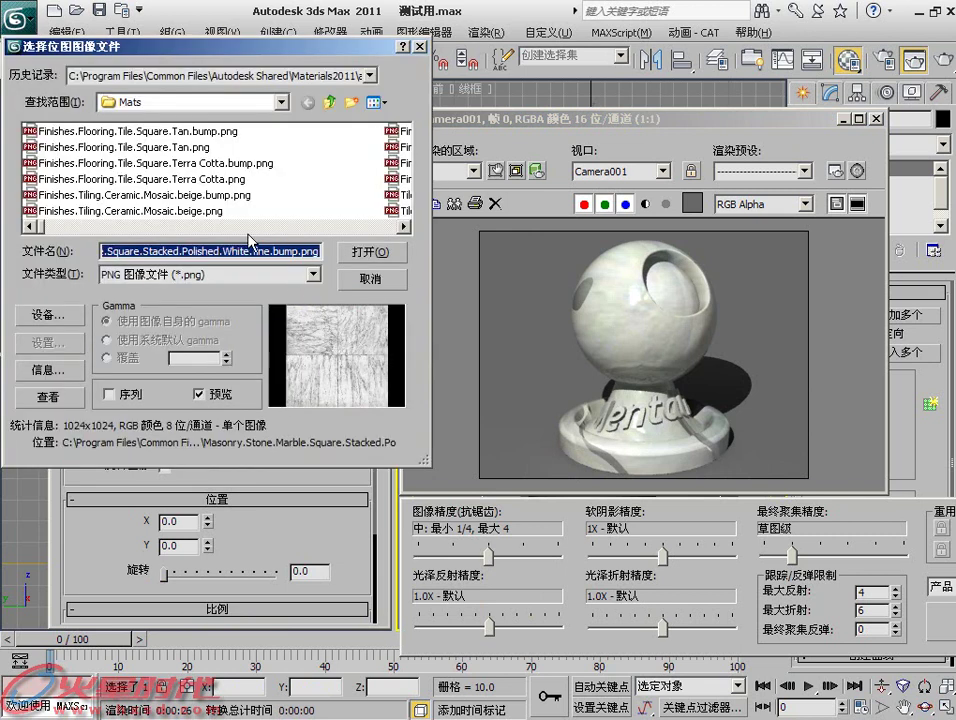
left_click(178, 180)
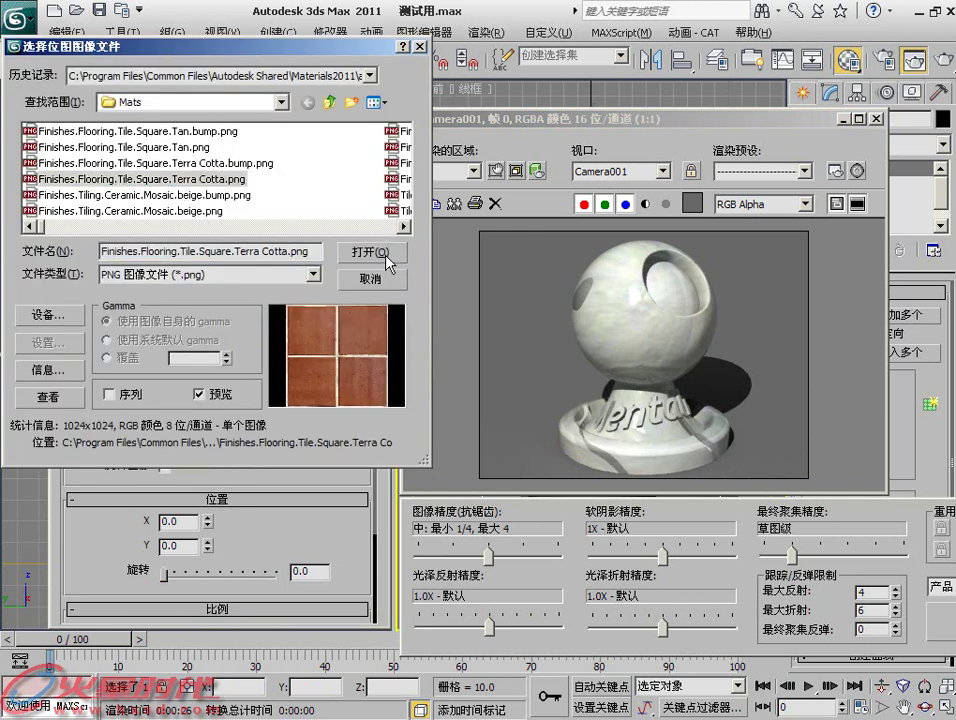
left_click(370, 252)
left_click(931, 63)
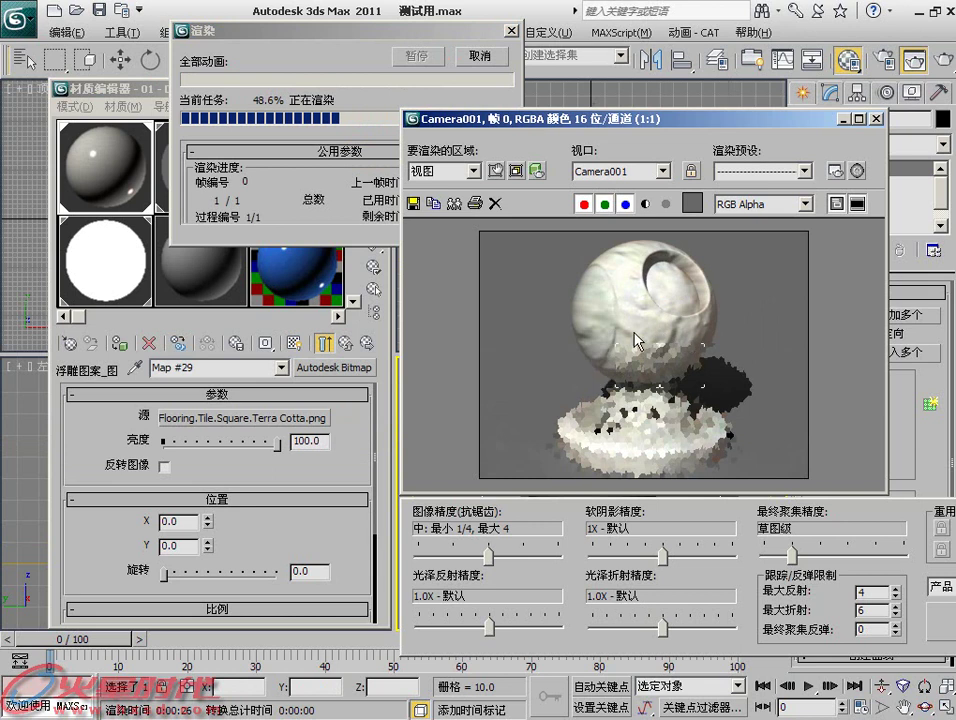
left_click(483, 56)
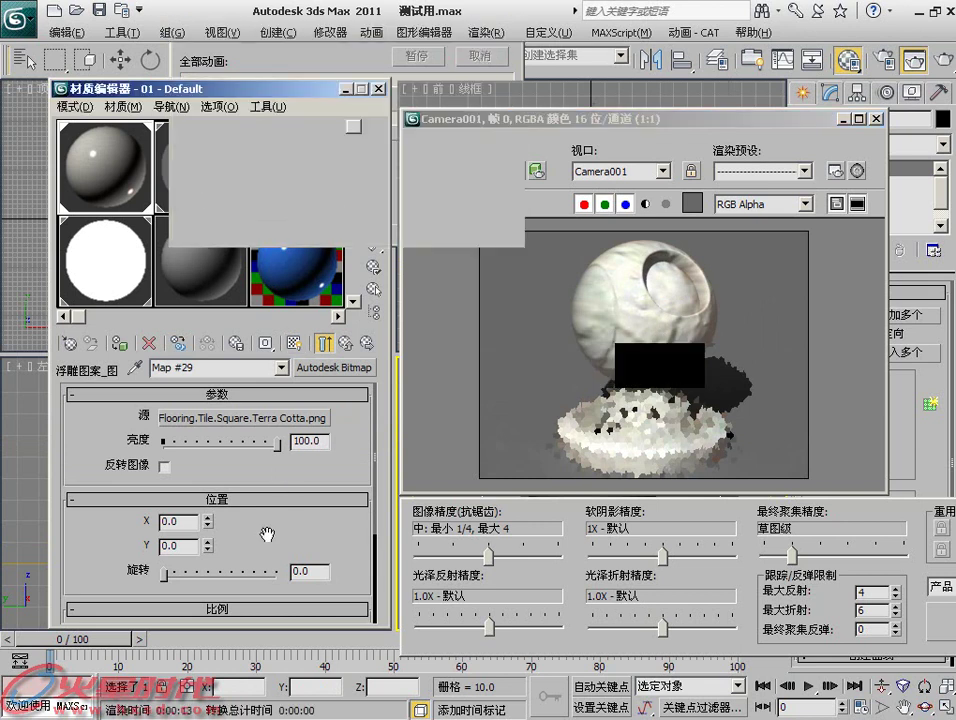
- Set Map #29's tiling width and height to 20.0, previewing the terra cotta tile map
scroll(253, 490, "down", 3)
double_click(187, 516)
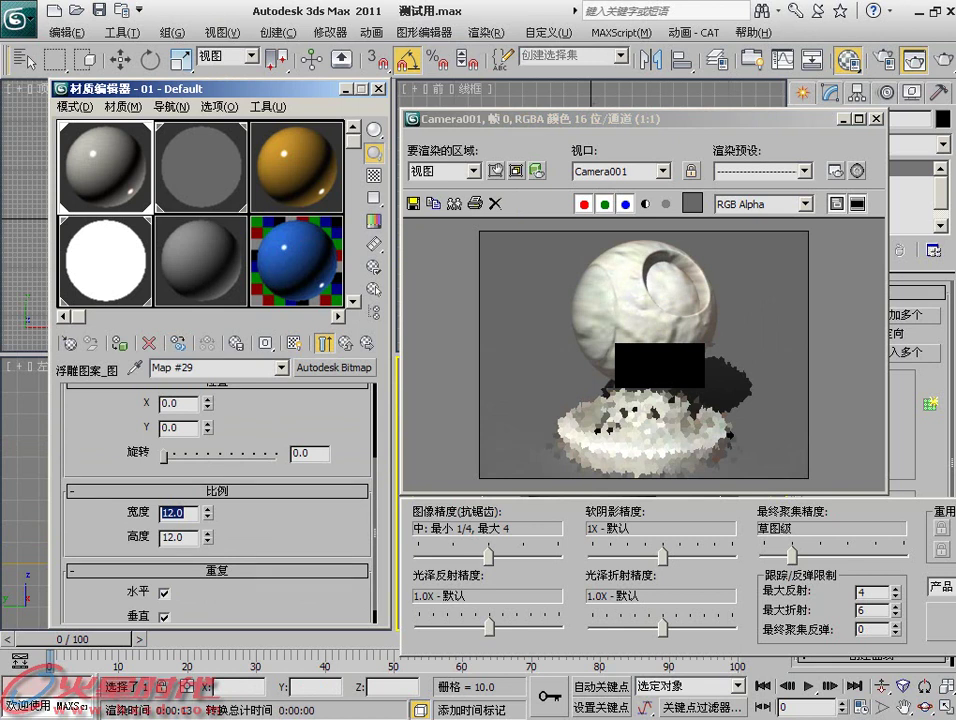
double_click(137, 192)
scroll(250, 482, "up", 3)
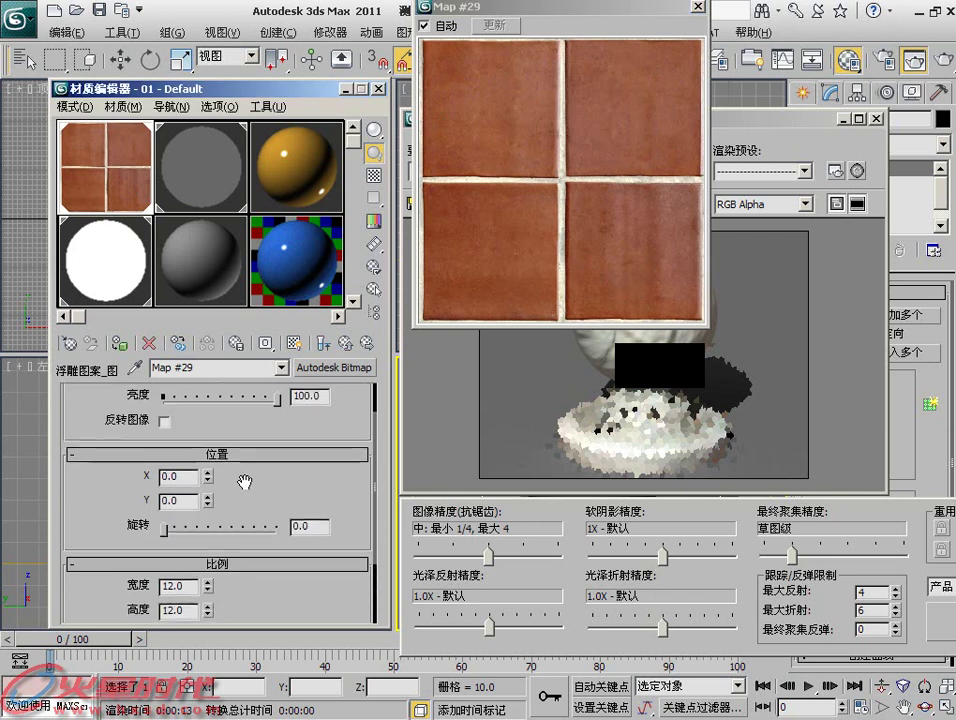
scroll(267, 519, "down", 3)
type("2")
key("Tab")
type("2")
key("Return")
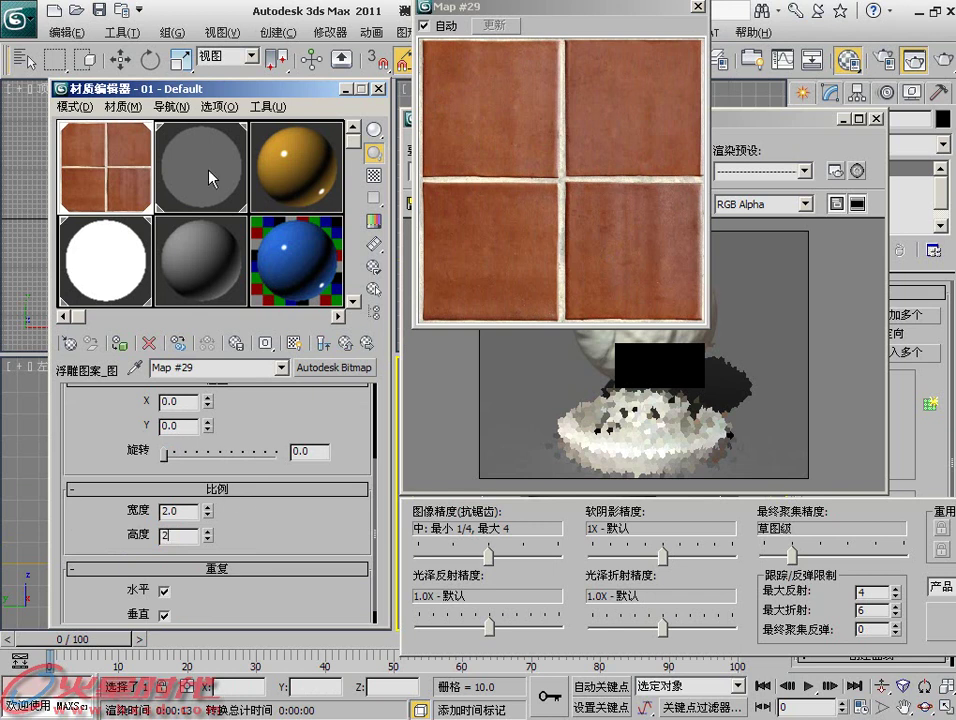
type("20")
key("Tab")
key("Return")
- Toggle 水平 repeat off and back on, then test-render the 20x tiling and cancel
left_click(164, 592)
left_click(164, 592)
left_click(913, 62)
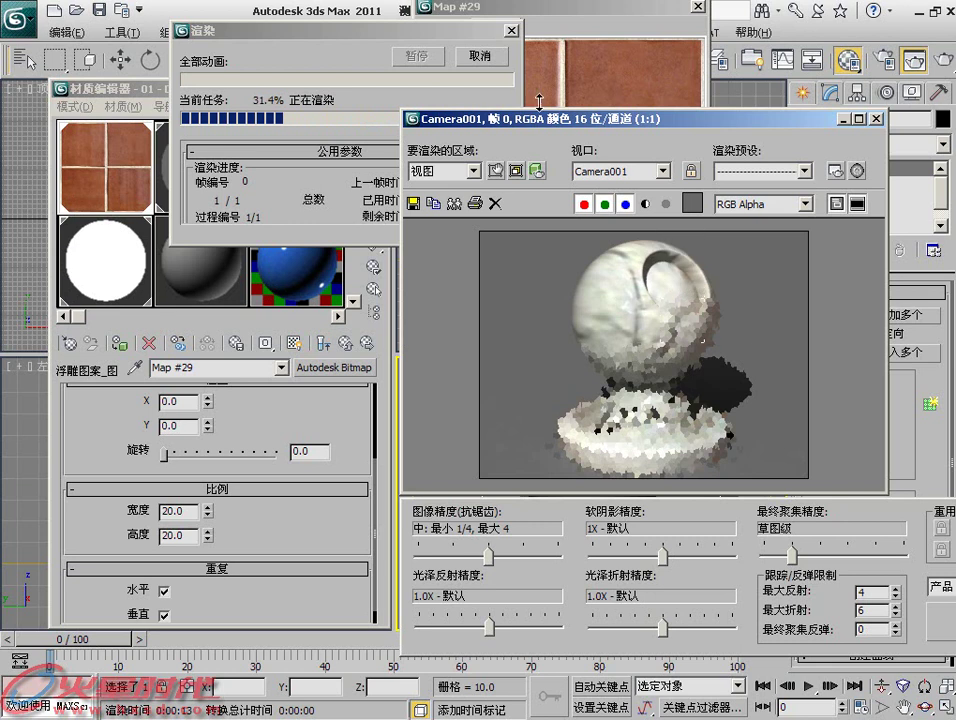
left_click(493, 60)
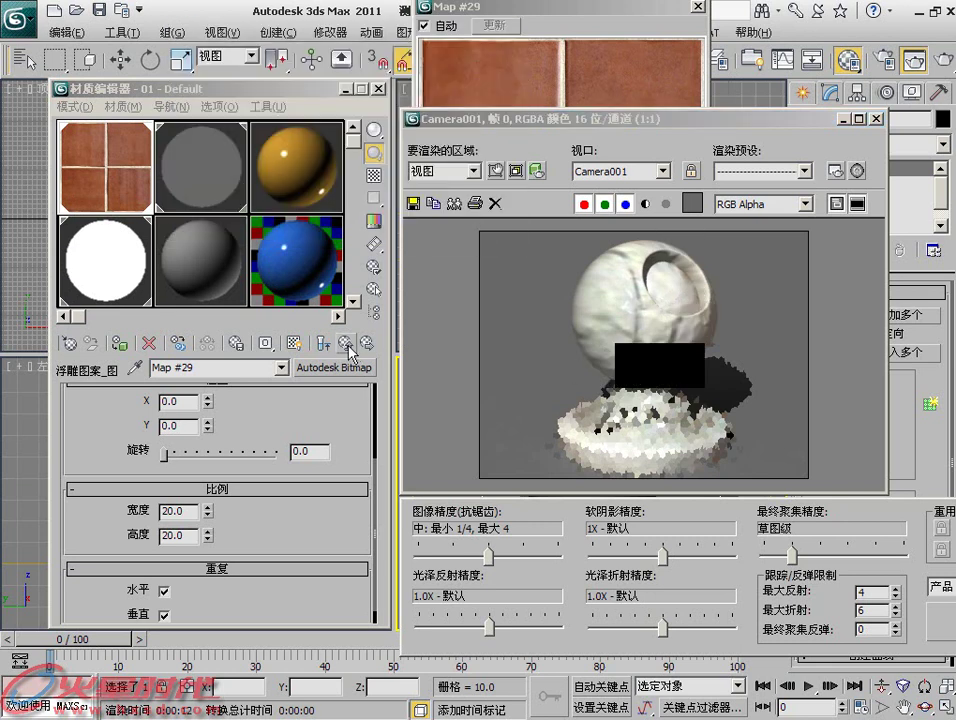
- From the parent Stone material, disable both the 浮雕图案 relief pattern and the 饰面凹凸 finish bump
left_click(347, 343)
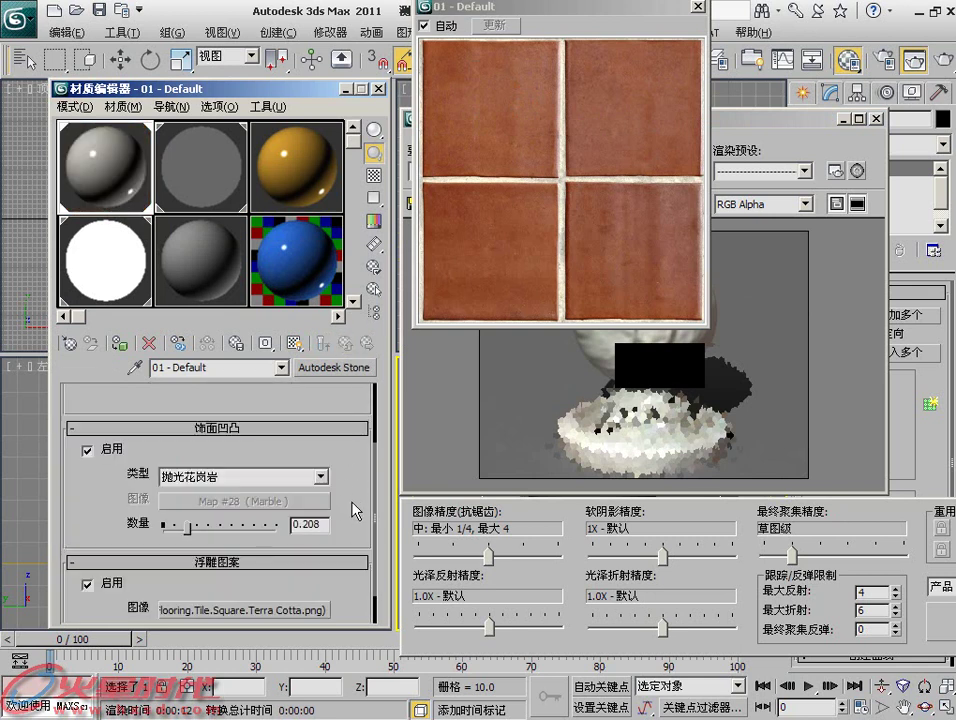
scroll(95, 580, "down", 1)
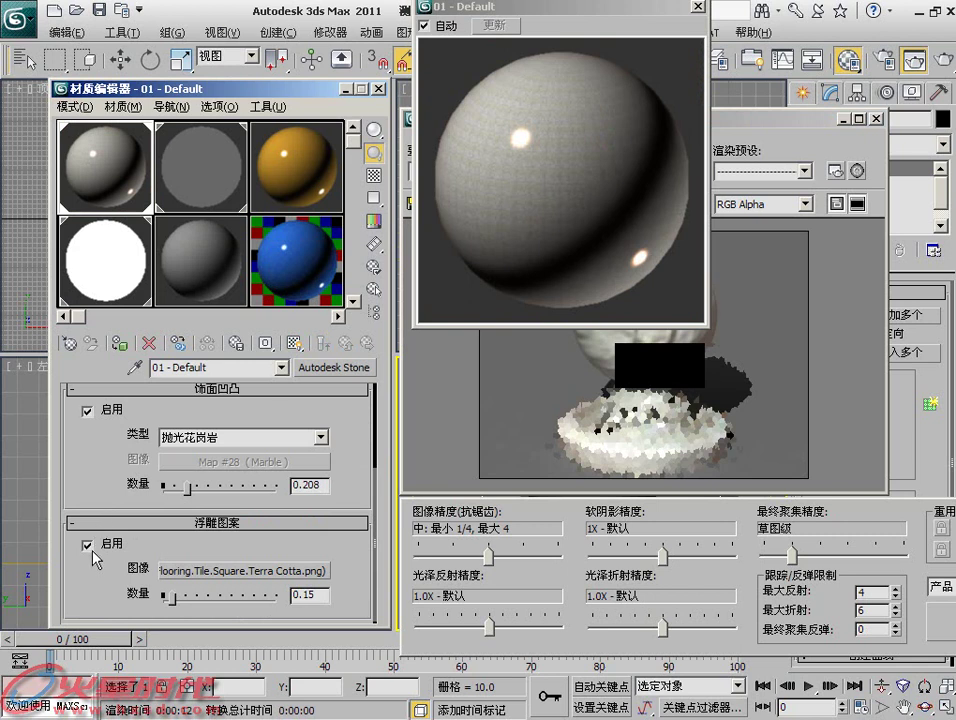
left_click(92, 548)
left_click(87, 409)
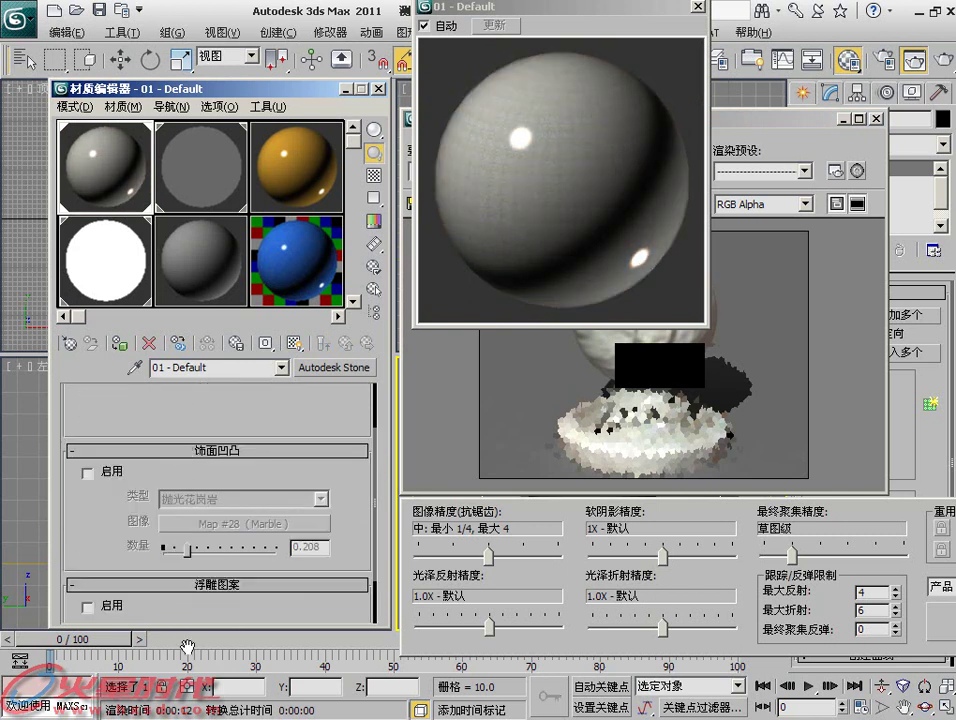
scroll(150, 440, "up", 3)
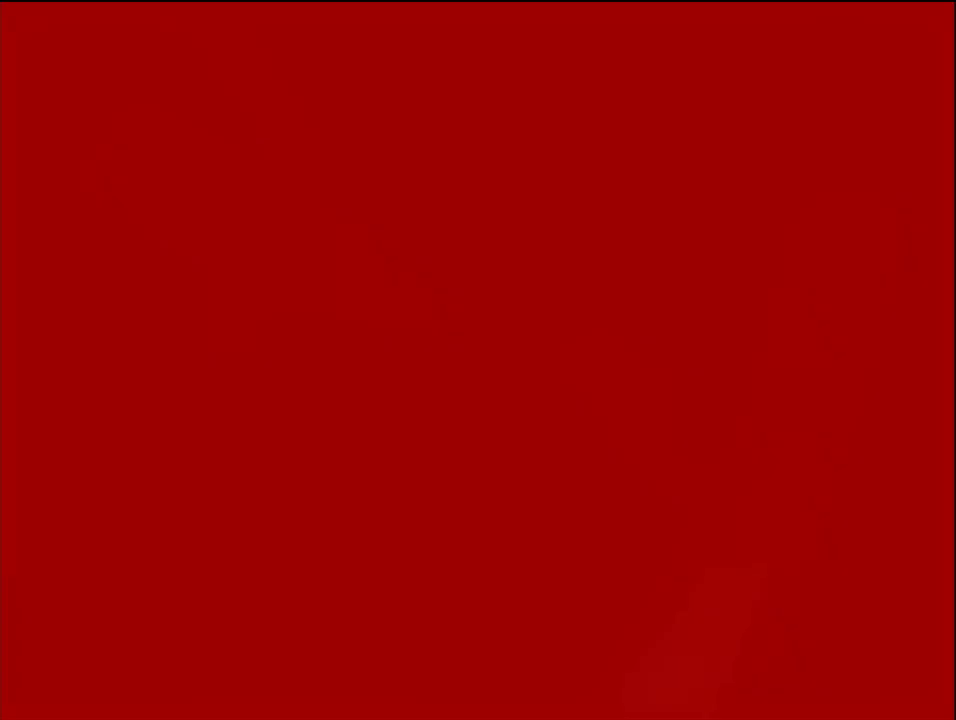